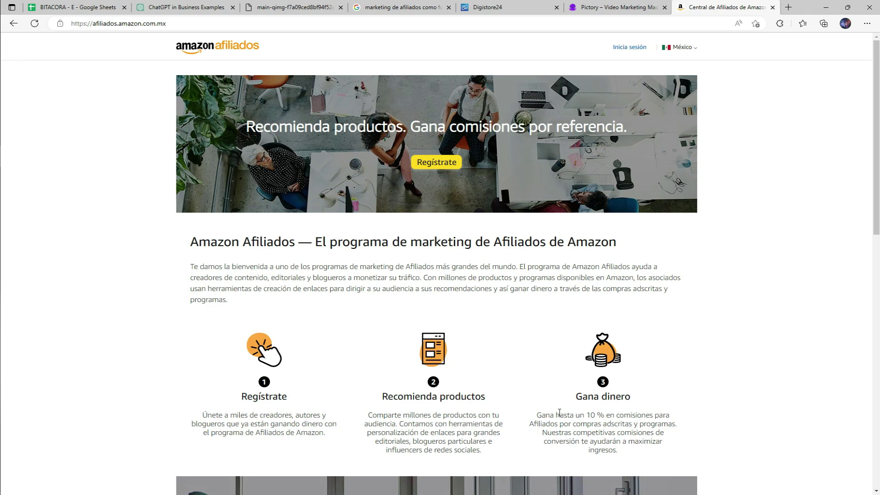
Sign in to Amazon Afiliados with the saved account e-mail and the account password
left_click_drag(557, 413, 609, 417)
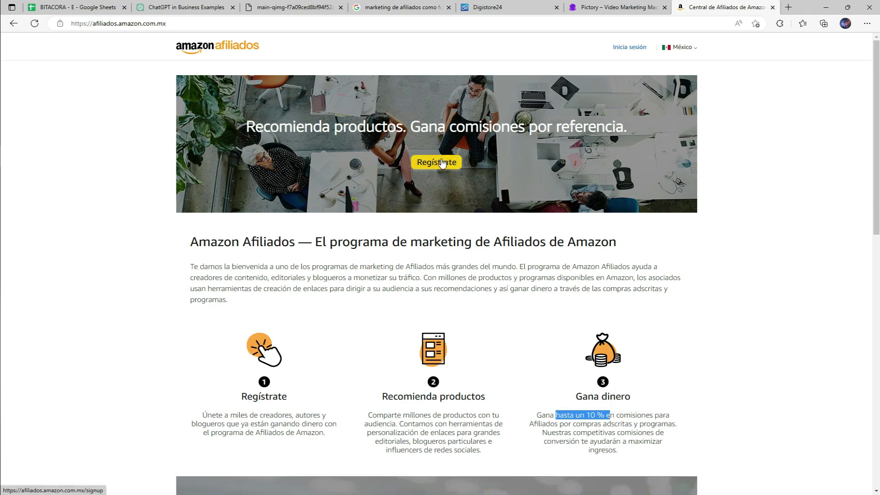
left_click(628, 48)
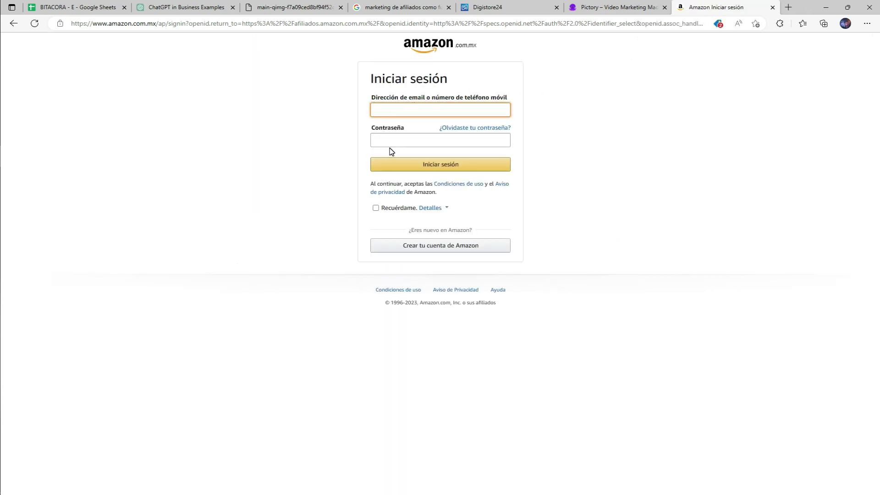
left_click(380, 110)
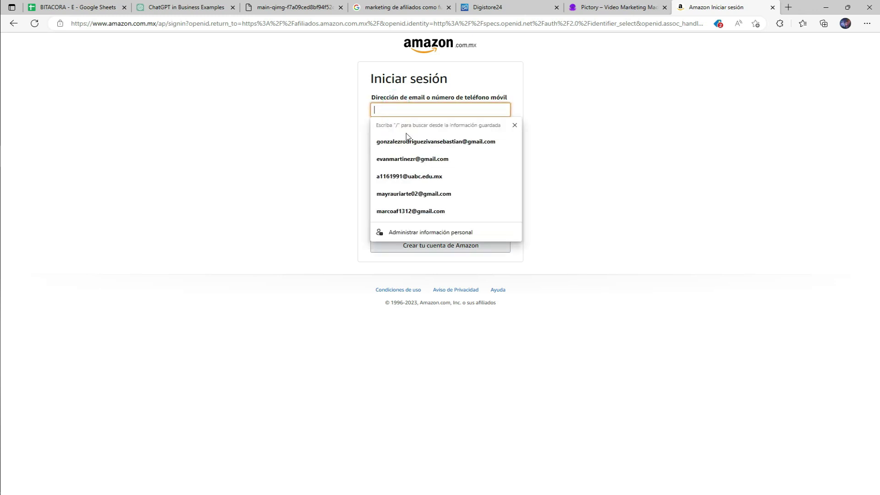
left_click(406, 139)
left_click(408, 141)
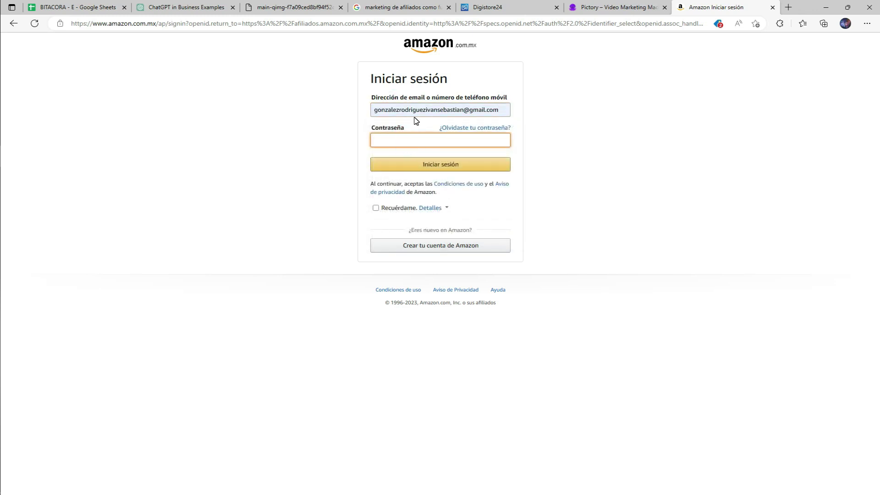
type("••••••••••")
left_click(468, 166)
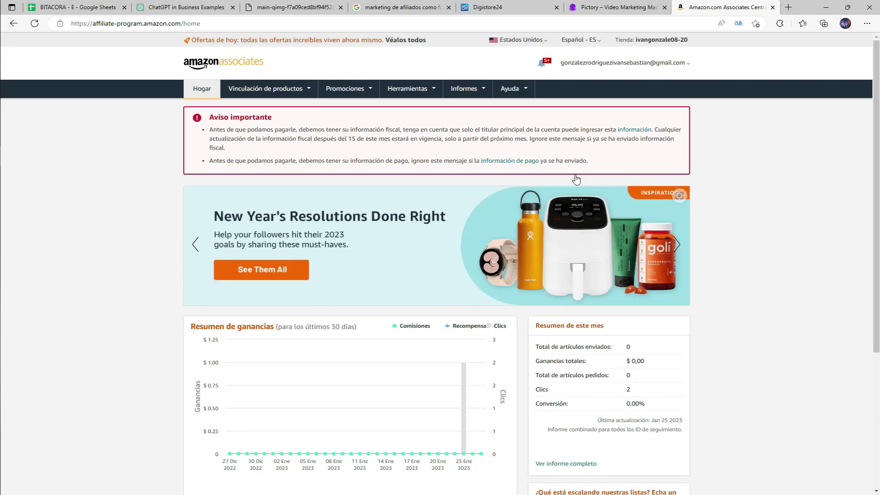
Search the web for "digitstore 24" in a new browser tab and open the Digistore24 site
left_click(509, 8)
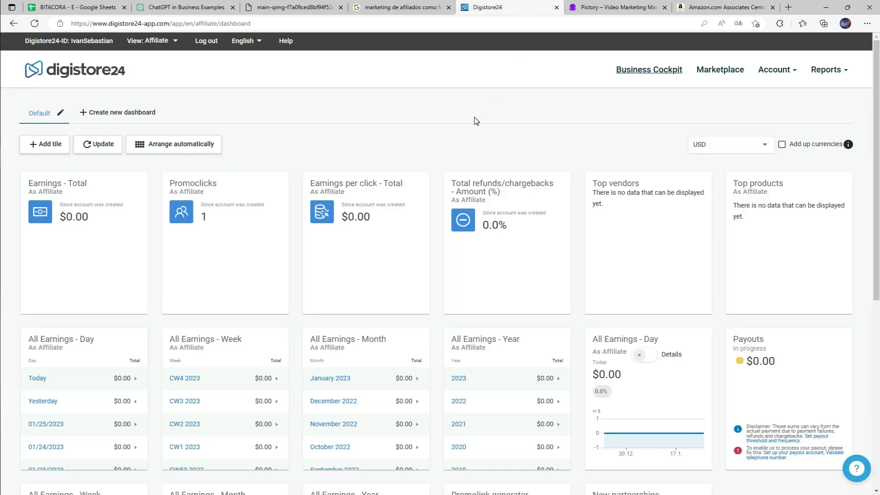
left_click(789, 8)
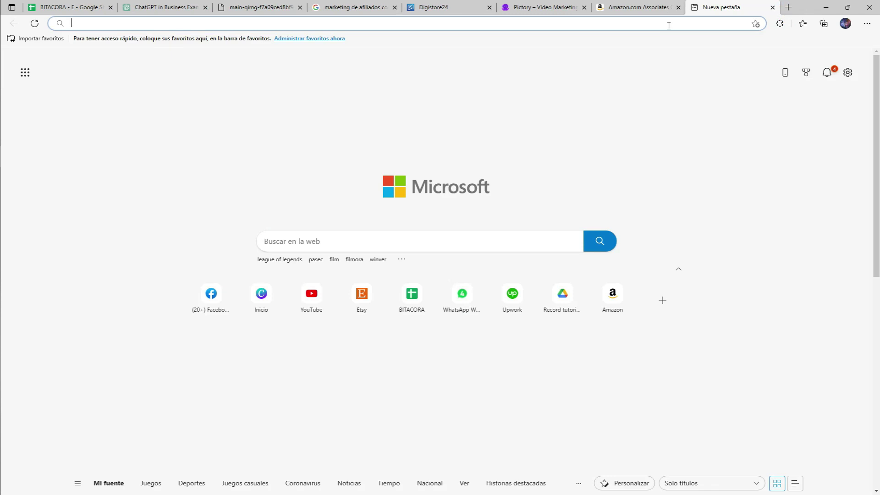
type("digit")
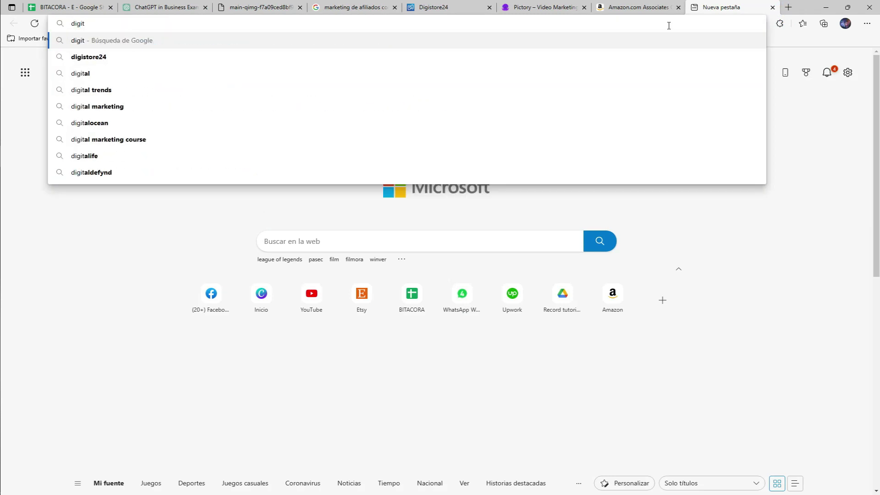
type("store 24")
key("Return")
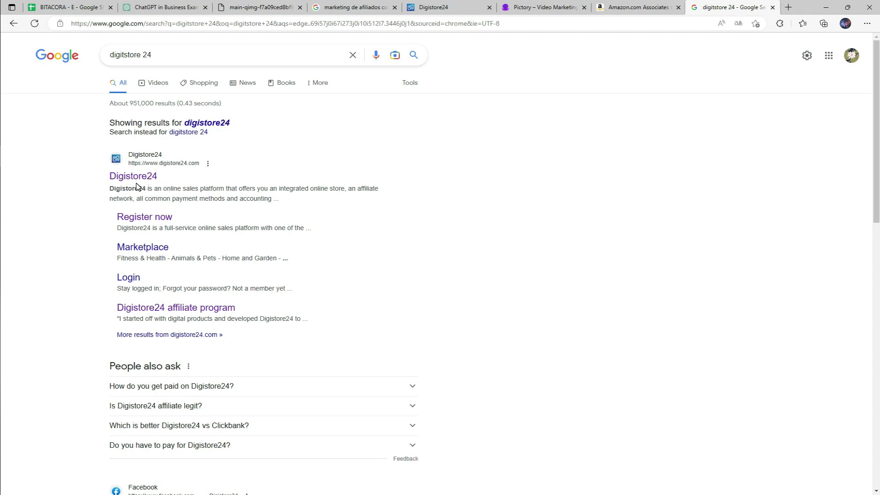
left_click(135, 182)
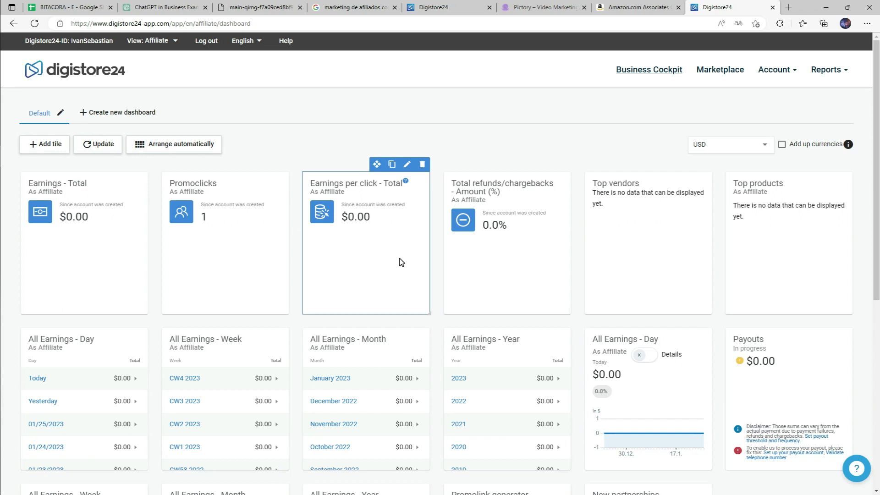
Open the Digistore24 marketplace and list the digital products in the Food & Drinks category
left_click(721, 71)
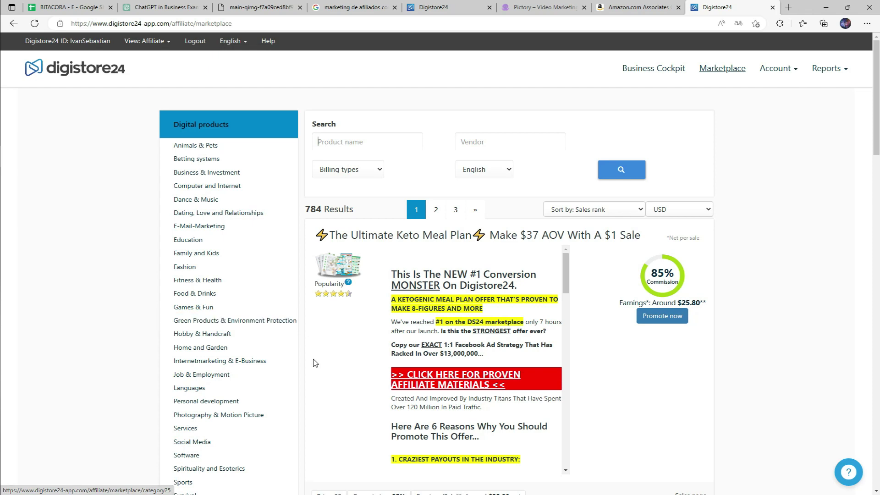
scroll(312, 361, "down", 2)
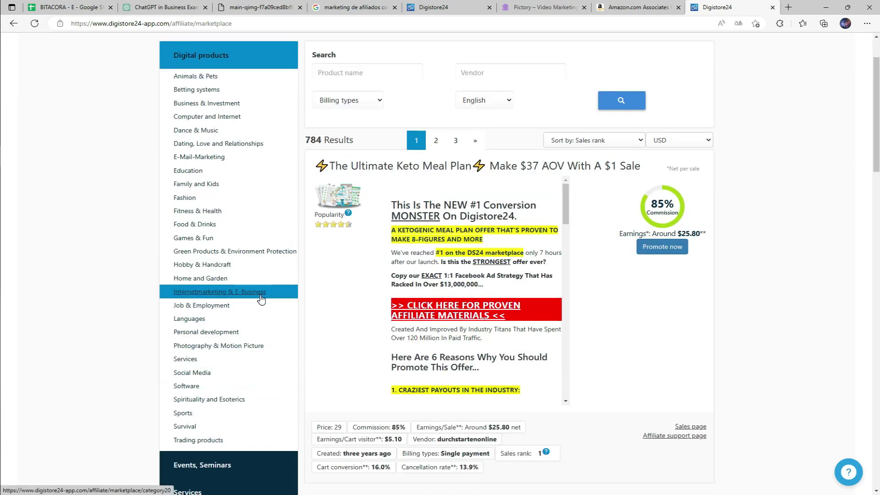
left_click(202, 226)
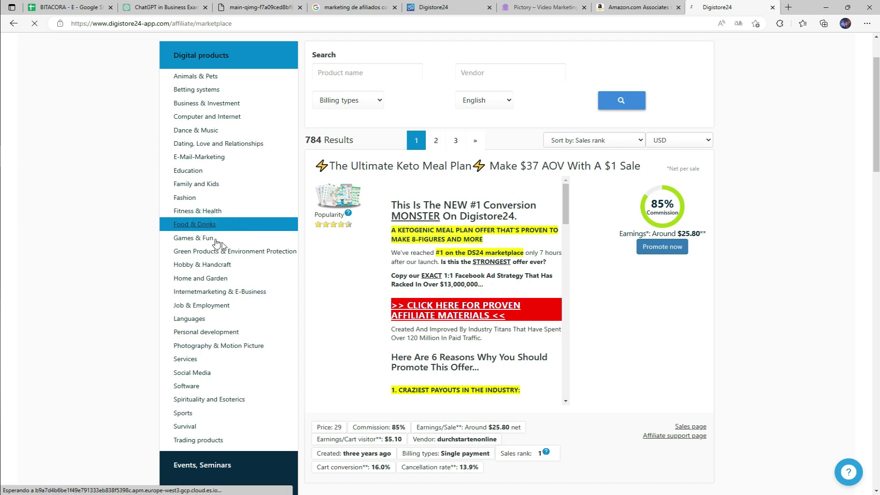
scroll(633, 248, "down", 9)
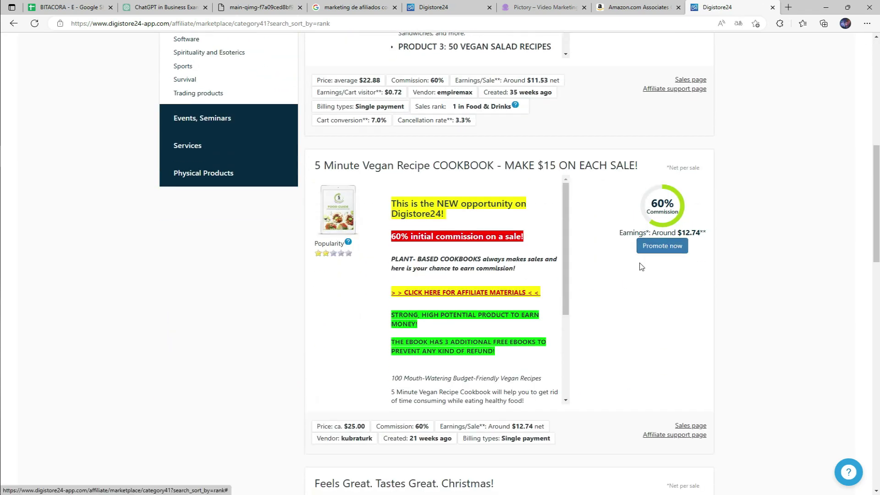
Request to promote the 5 Minute Vegan Recipe COOKBOOK, copy its promolink and dismiss the confirmation dialog
scroll(637, 251, "up", 2)
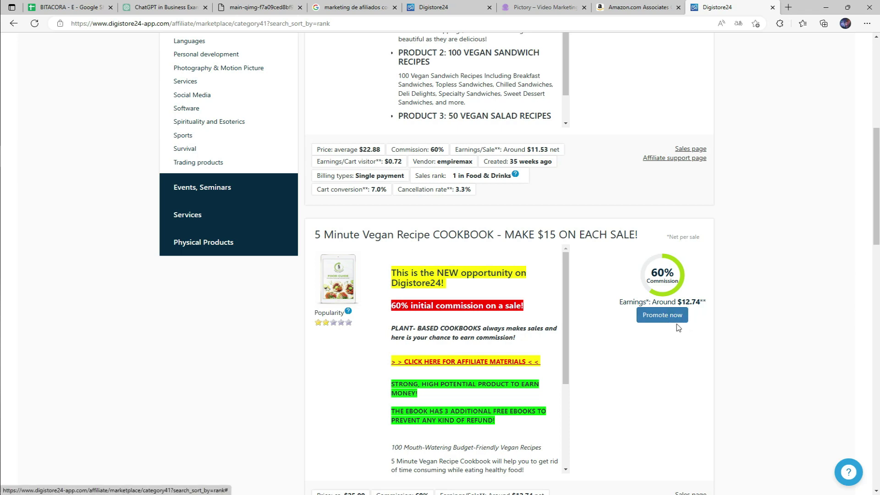
left_click(662, 322)
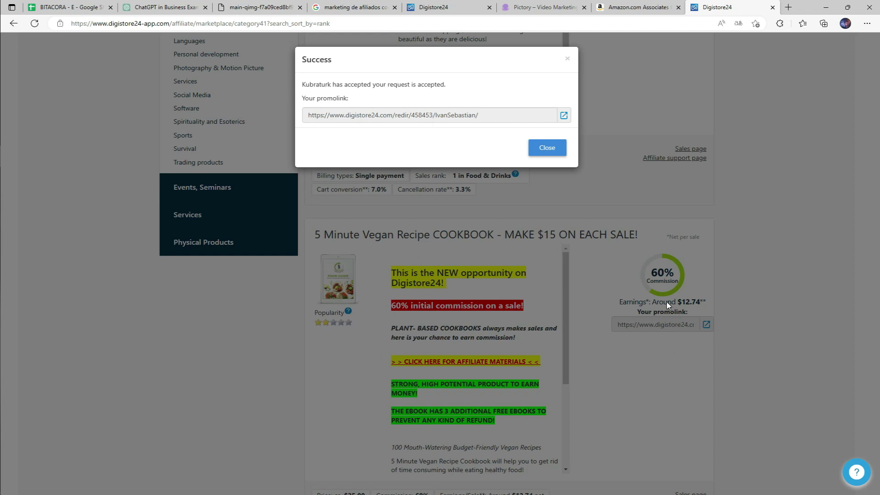
left_click(473, 119)
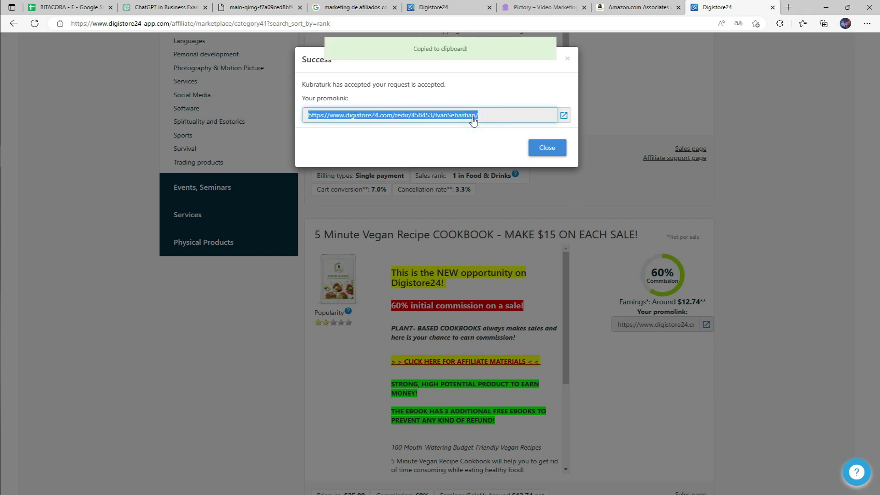
left_click(569, 61)
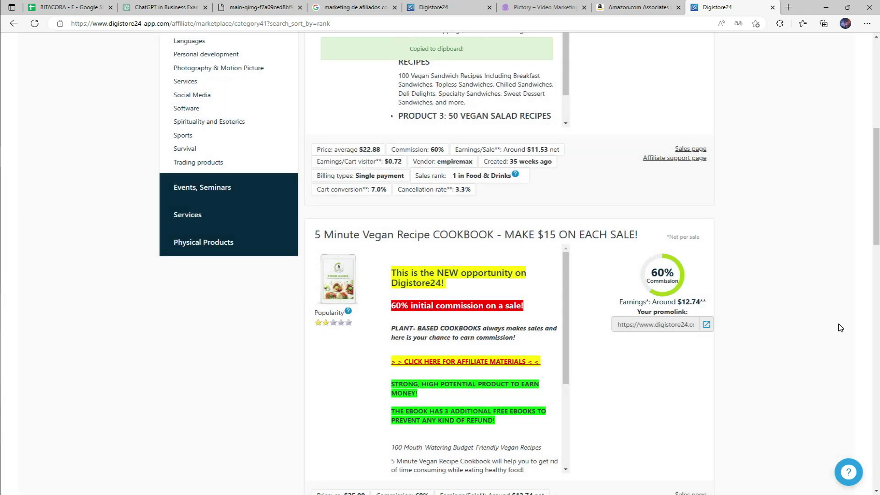
Review the descriptions and commissions of the Food & Drinks offers around the 5 Minute Vegan Recipe COOKBOOK
scroll(737, 323, "up", 5)
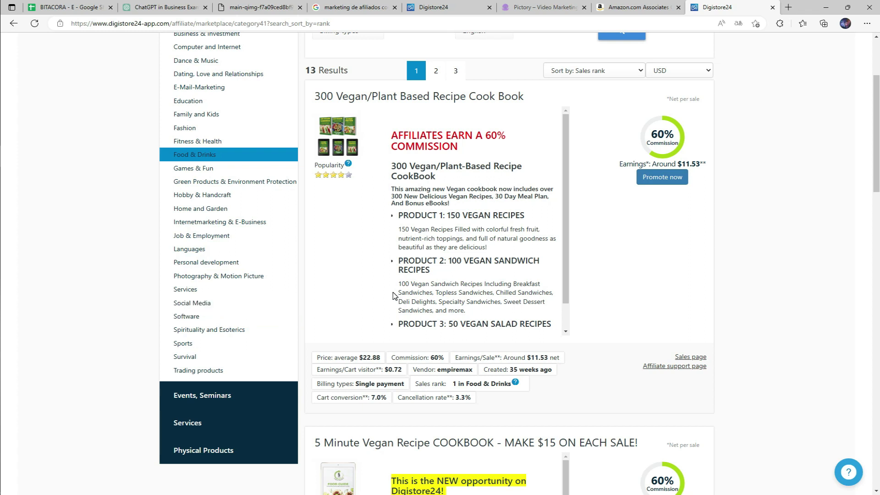
scroll(463, 294, "down", 2)
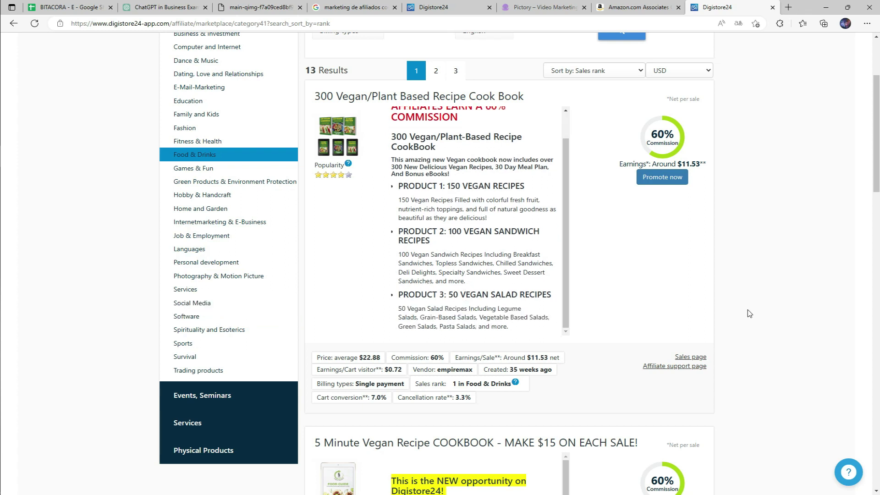
scroll(751, 313, "down", 4)
scroll(752, 316, "down", 4)
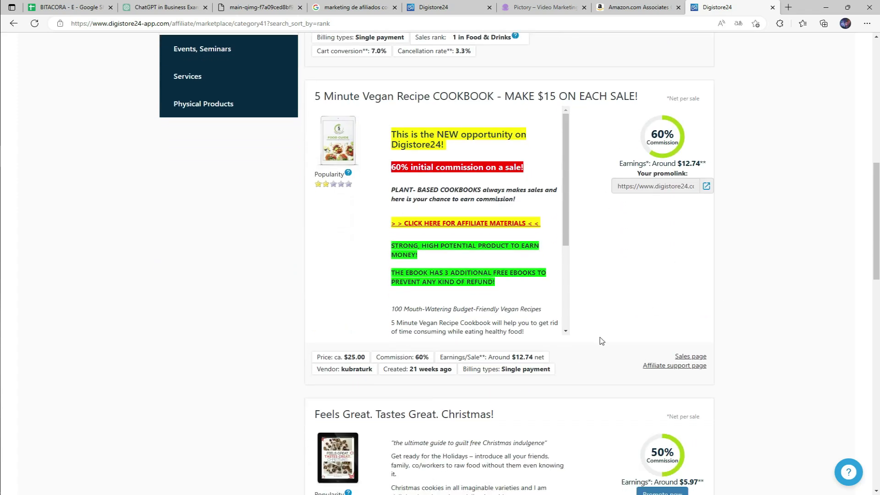
scroll(644, 293, "down", 6)
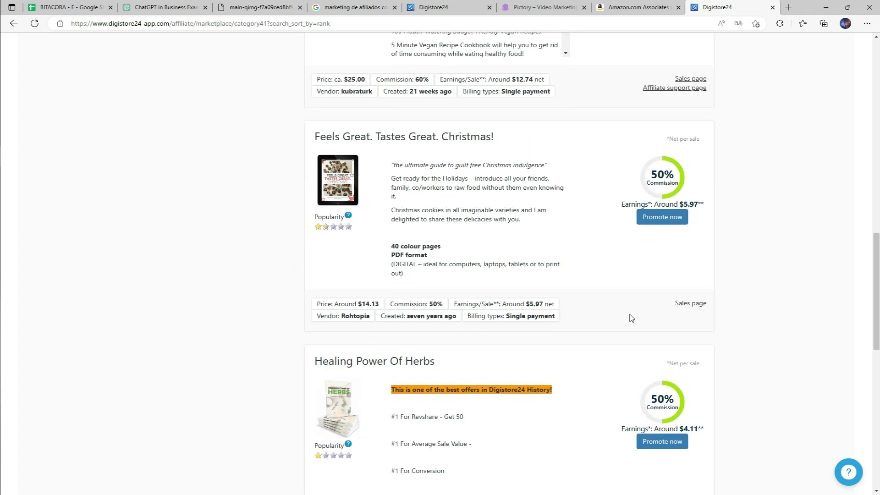
scroll(654, 322, "up", 6)
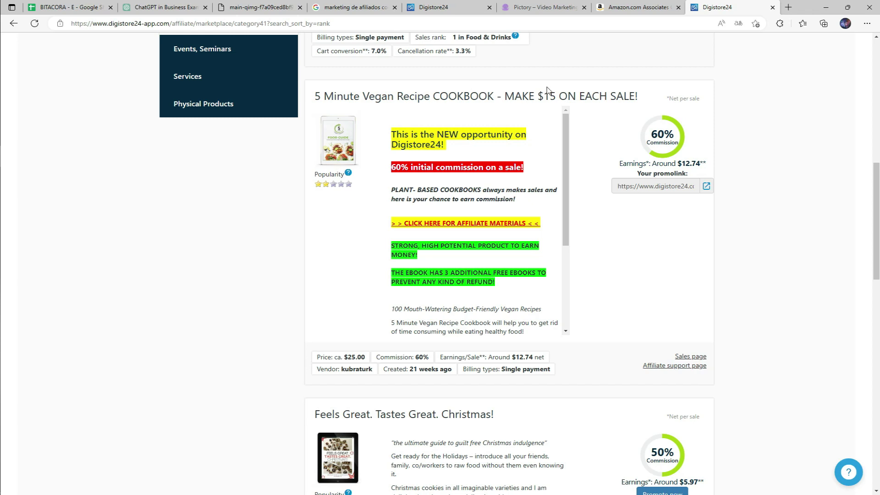
left_click(662, 4)
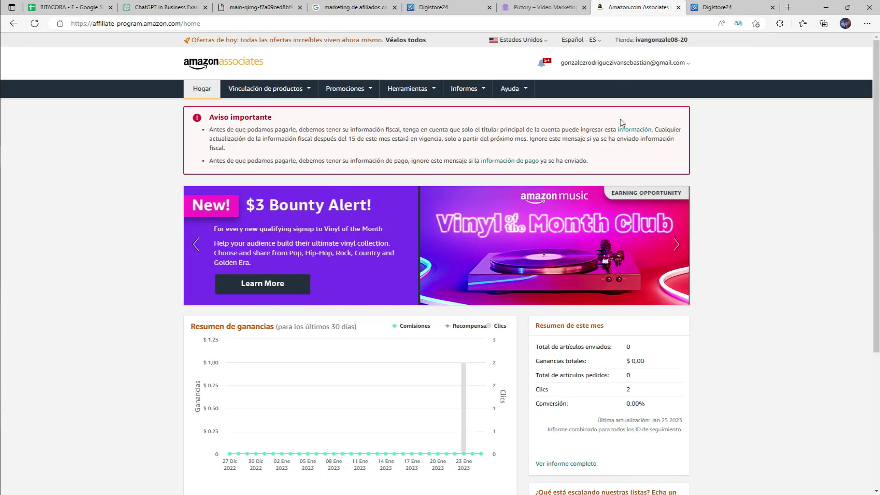
left_click(721, 8)
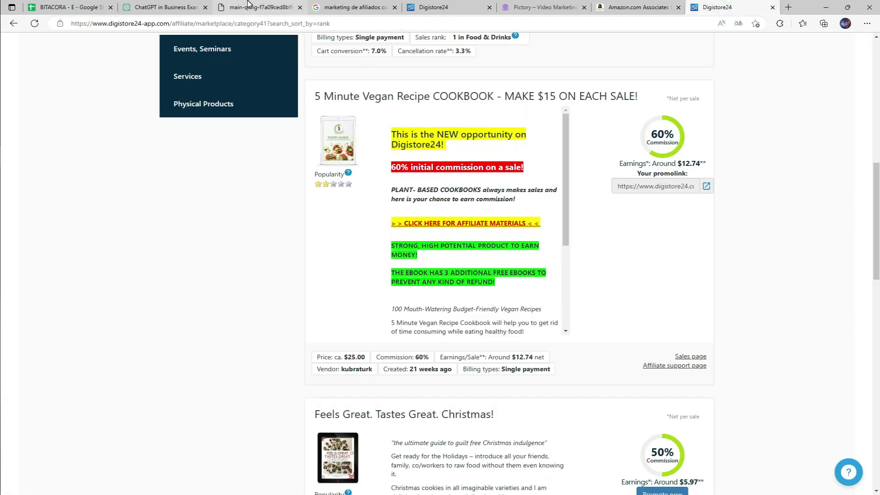
left_click(194, 5)
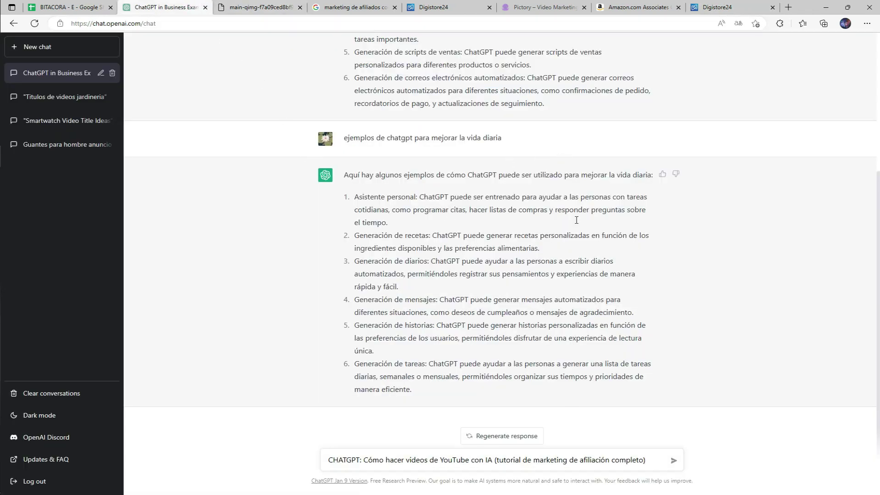
left_click(362, 4)
left_click(262, 5)
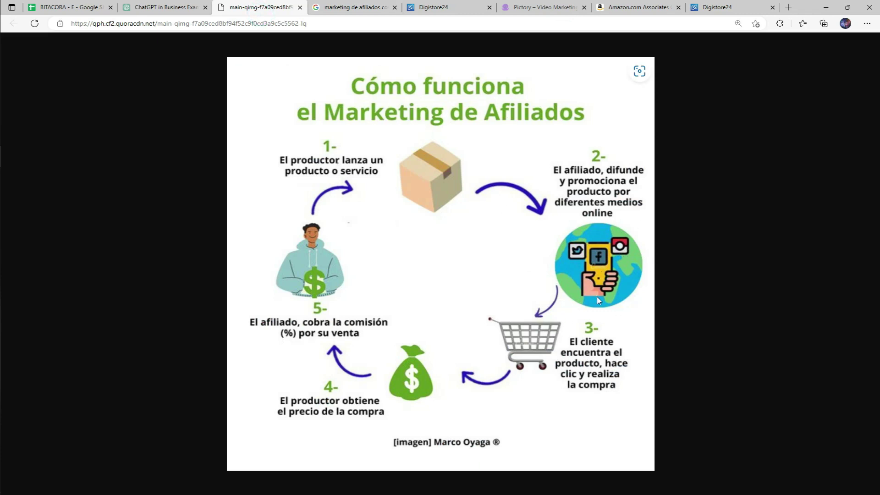
left_click(174, 7)
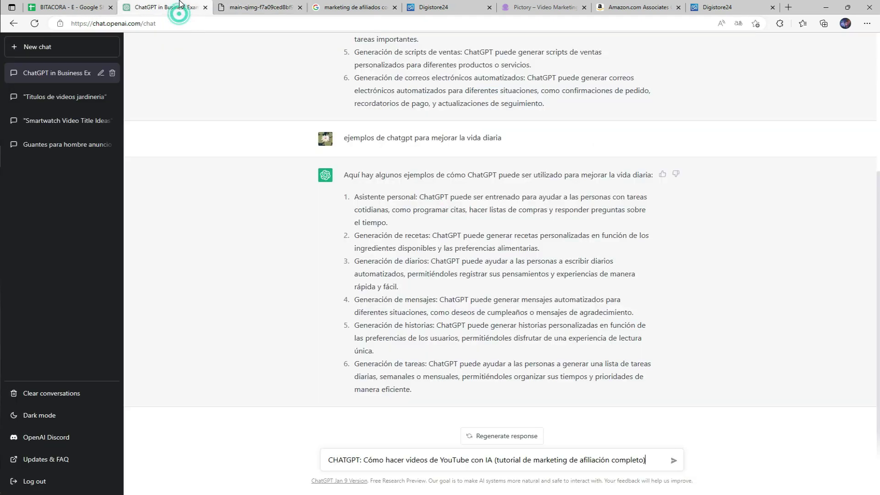
Search the web for "chat gpt" in a new browser tab and open a new ChatGPT chat from OpenAI's ChatGPT article
left_click(788, 7)
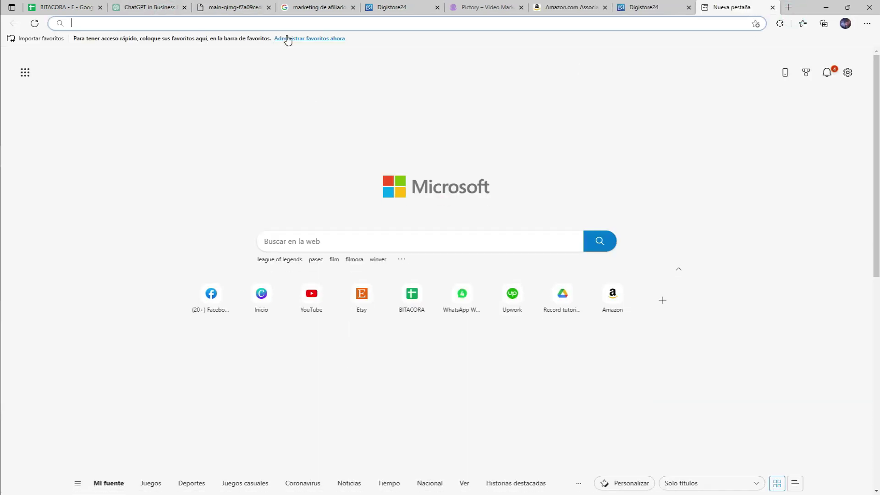
type("chat gpt")
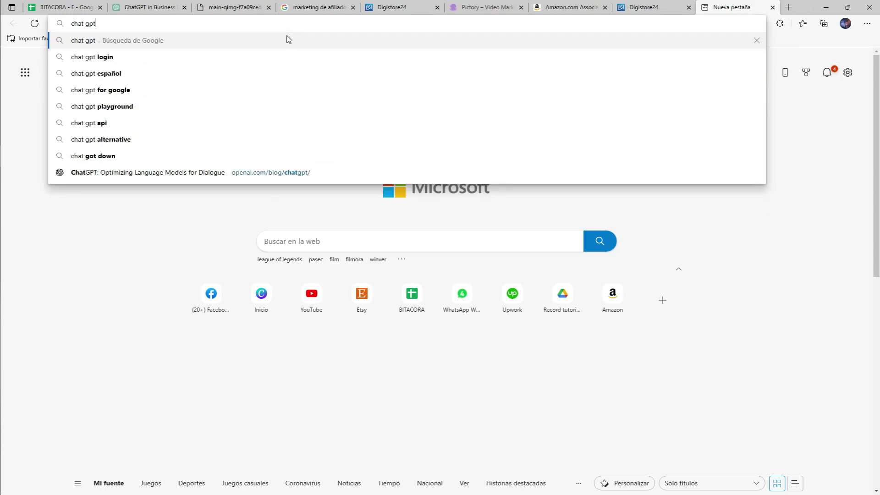
key("Return")
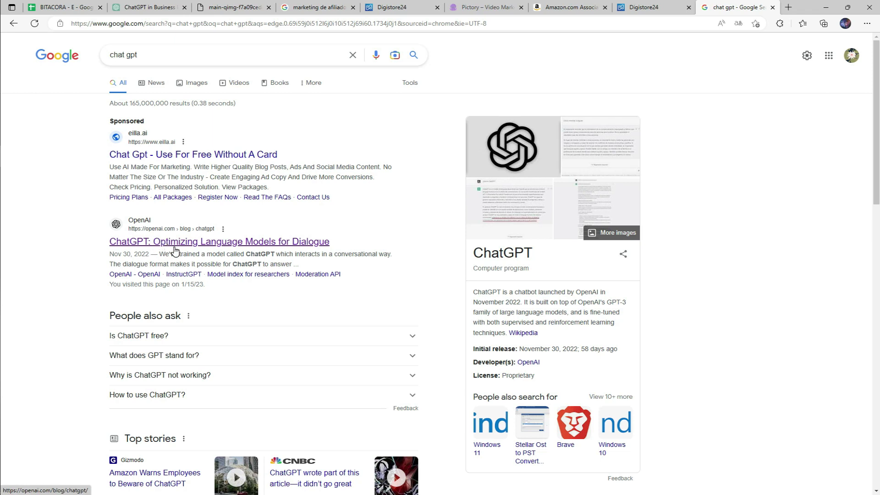
left_click(174, 246)
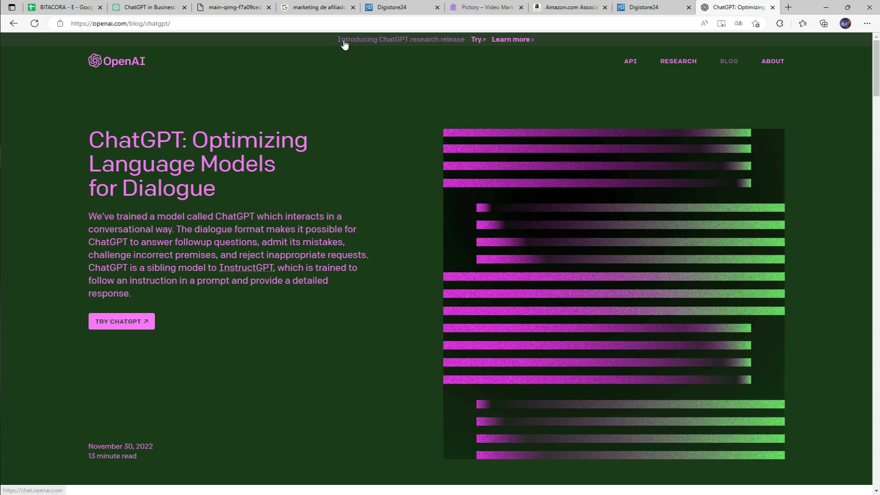
left_click(391, 43)
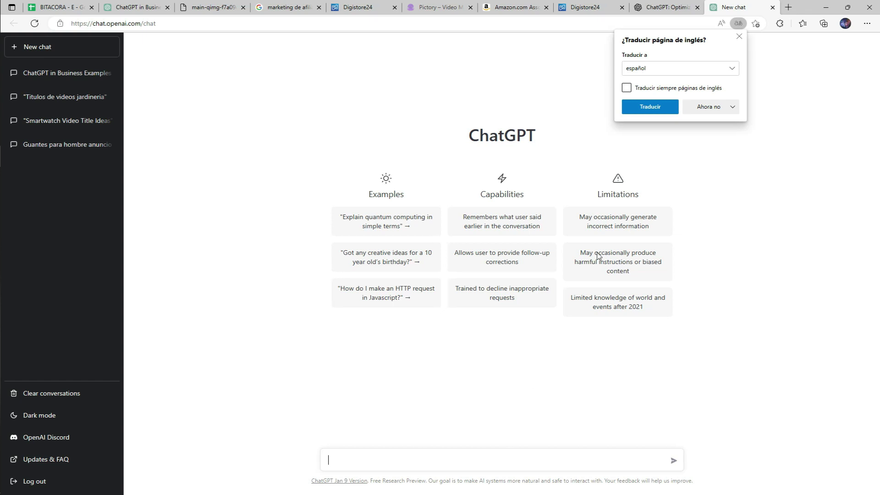
left_click(587, 8)
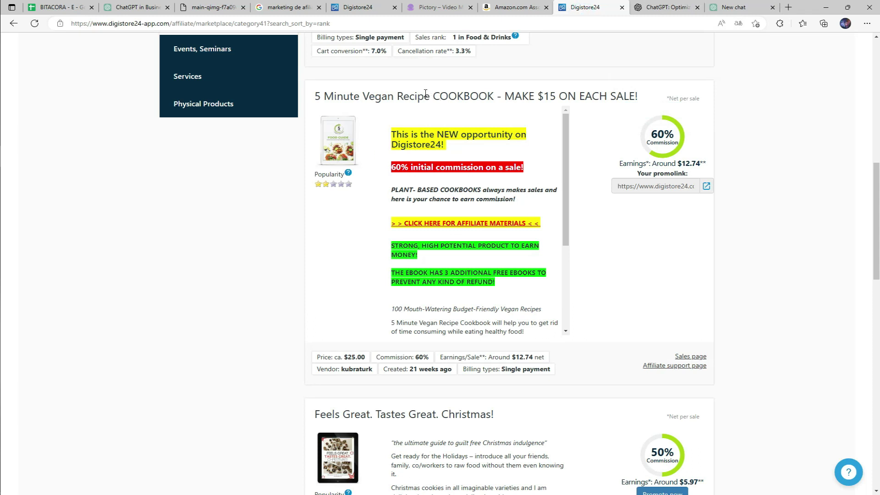
left_click(736, 7)
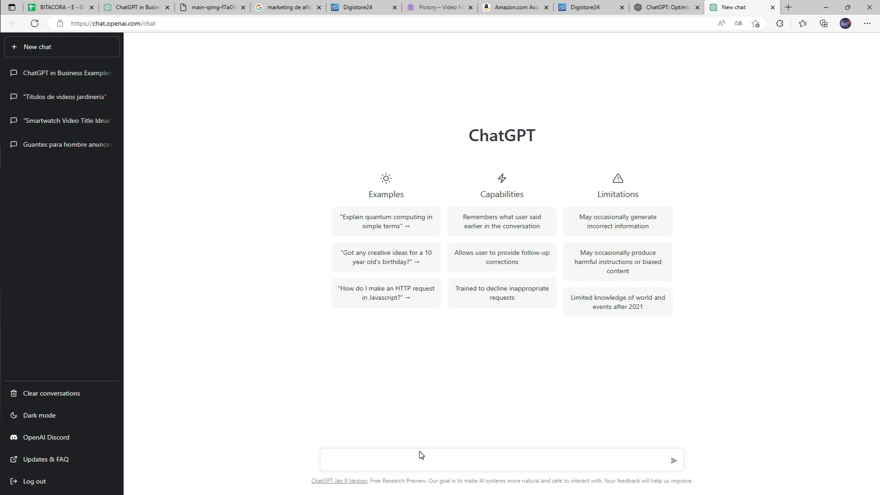
Ask ChatGPT for "5 ideas de titulos para comidas veganas en youtube"
type("ideas de titulos para comidas veganas en youtube")
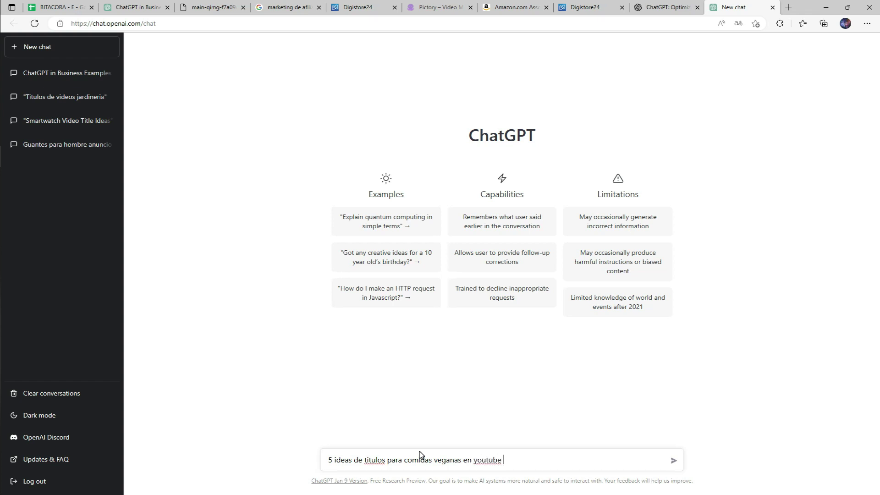
key("Return")
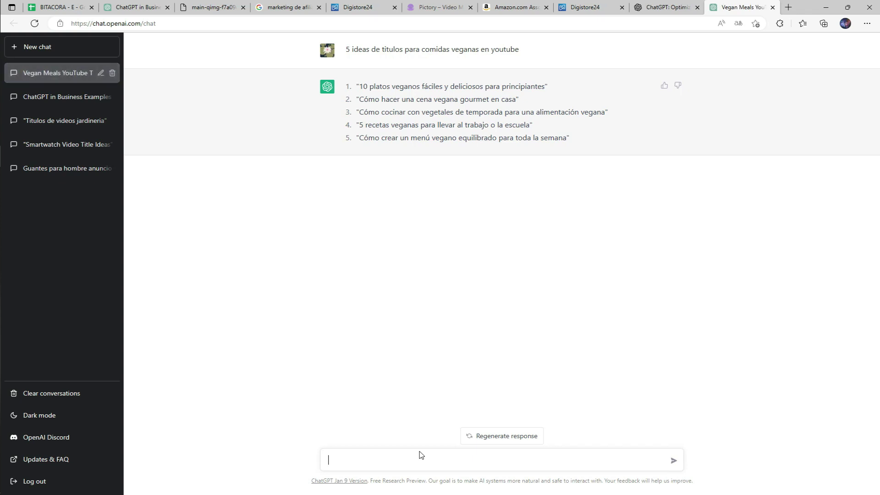
left_click(421, 455)
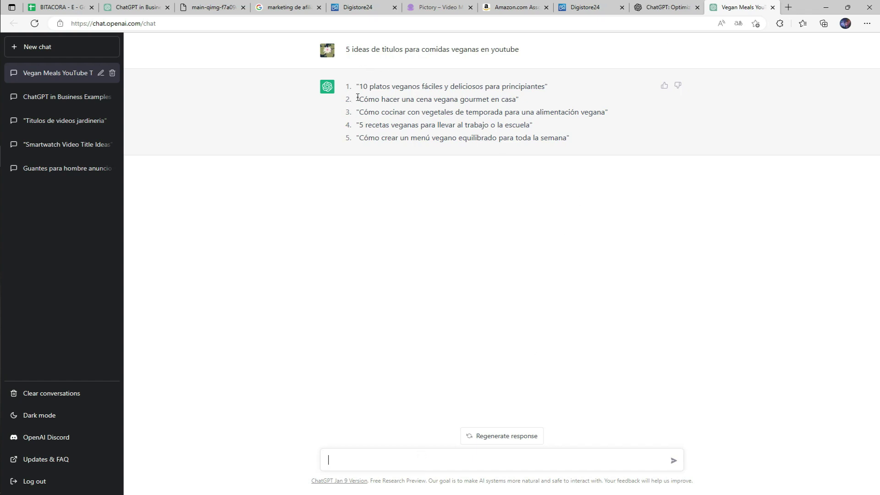
Copy the third suggested title and send the request "crea un parrafo sobre" followed by that title
left_click_drag(359, 112, 617, 116)
key("ctrl+c")
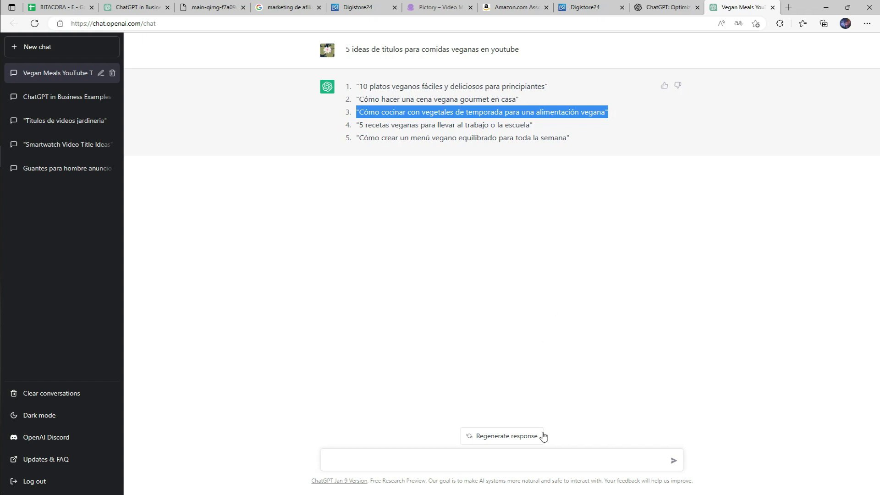
left_click(526, 461)
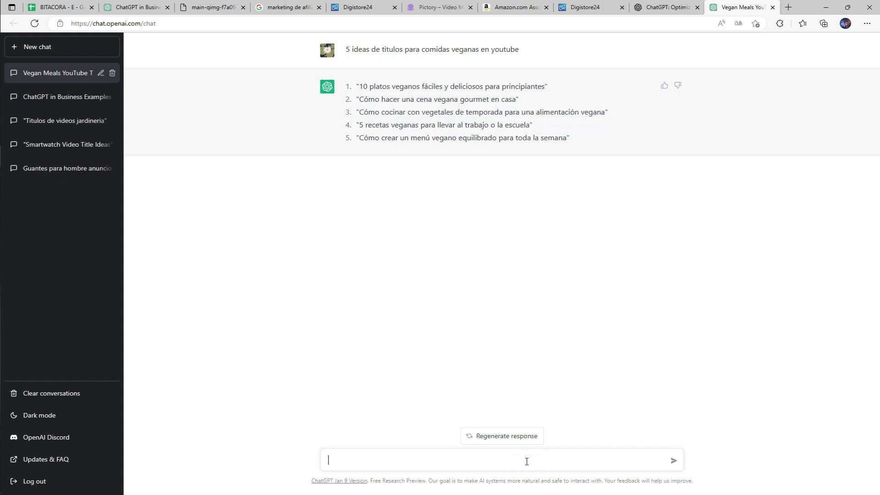
type("crea un parrafo sobre")
key("ctrl+v")
key("Return")
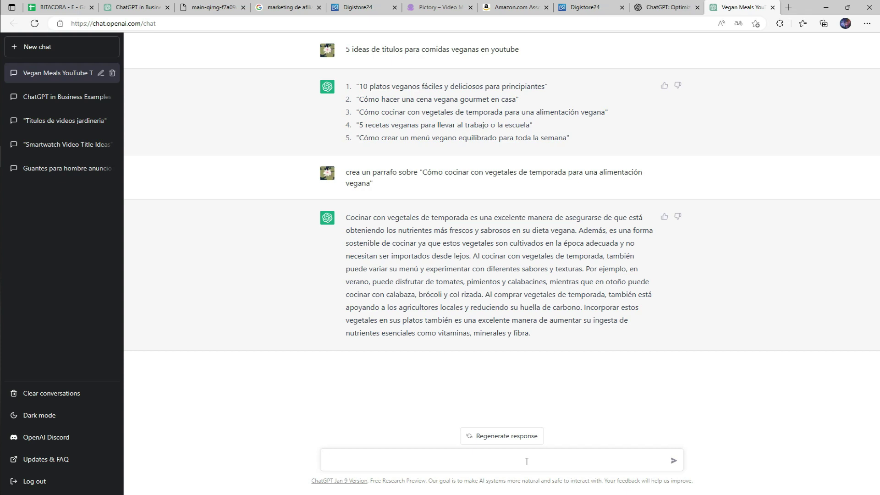
Extend the seasonal vegetables paragraph with the prompt "continua" and review both paragraphs
type("continua")
key("Return")
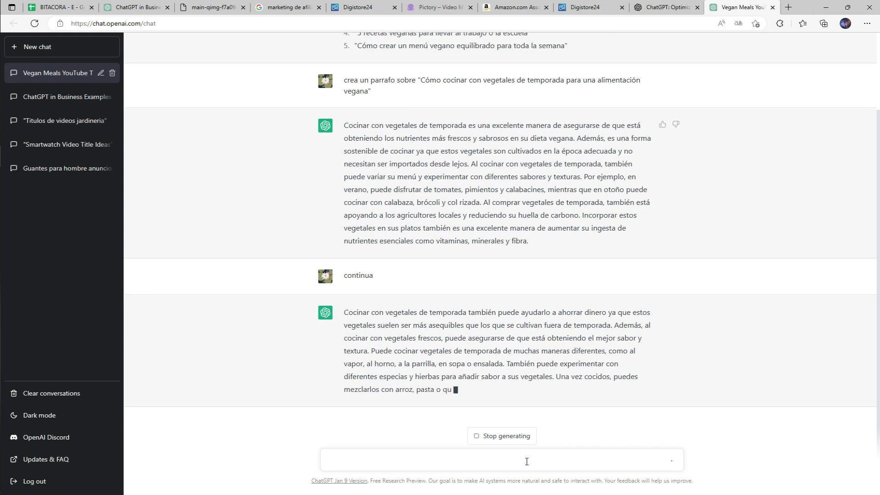
scroll(597, 339, "up", 1)
scroll(597, 340, "up", 2)
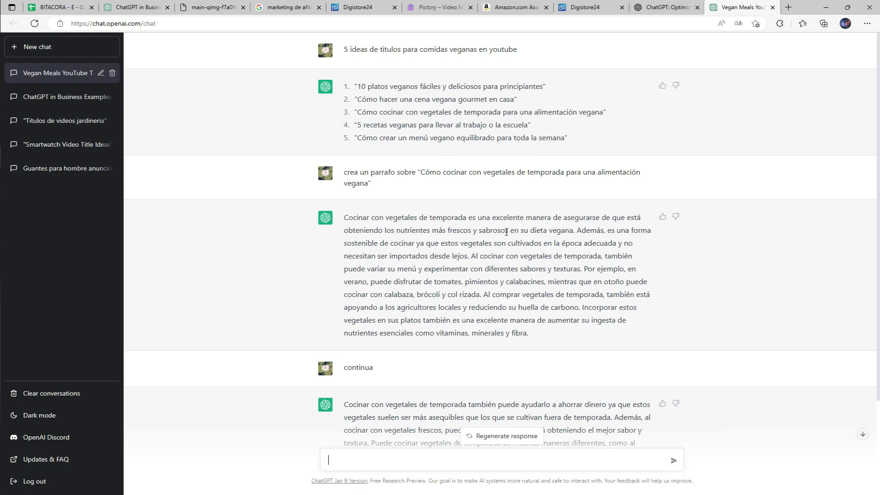
scroll(506, 236, "down", 3)
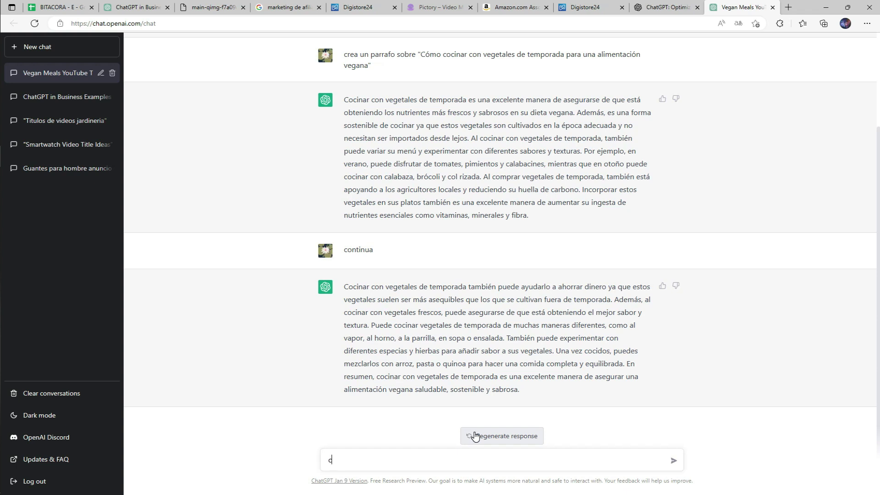
Request "crear un guion para un video de youtube que hable sobre" the copied seasonal vegetables title and review the script
type("on para un video de youtube que habl")
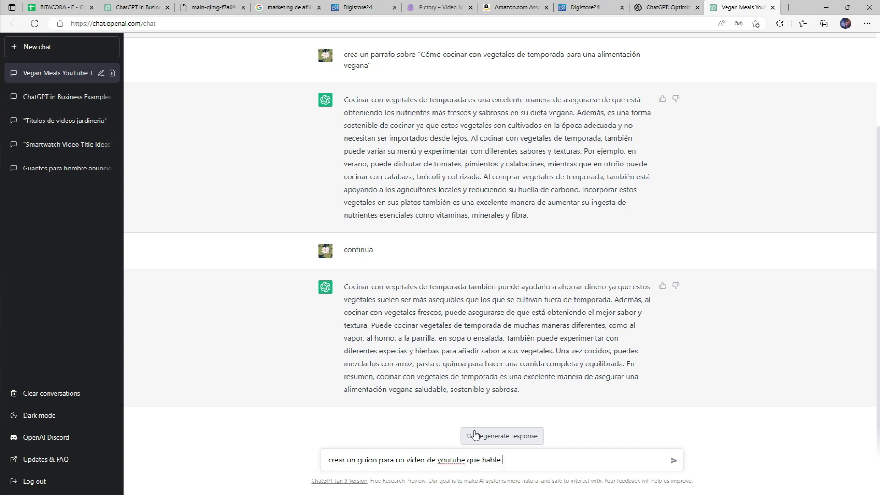
type("e")
key("ctrl+v")
key("Return")
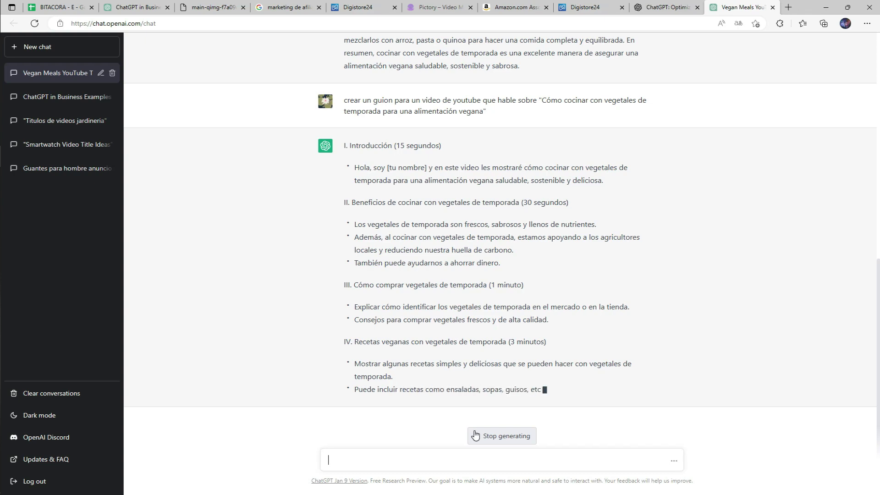
scroll(527, 405, "up", 3)
scroll(537, 395, "up", 5)
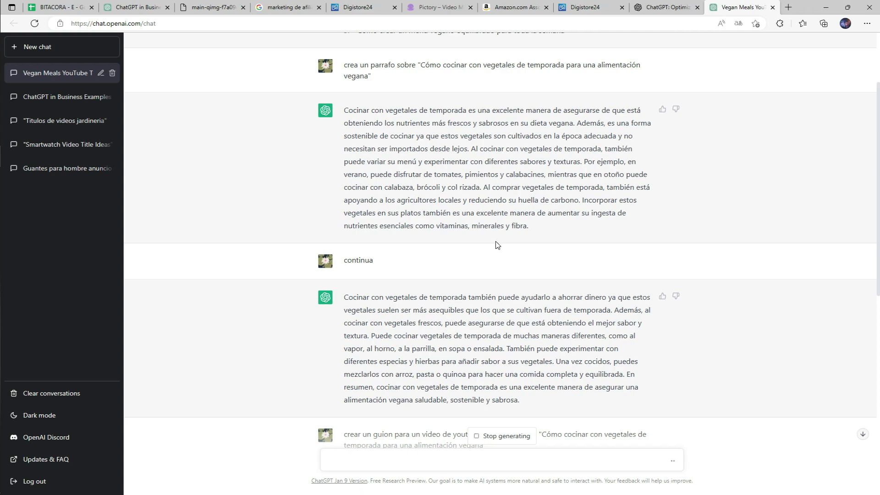
scroll(497, 248, "down", 9)
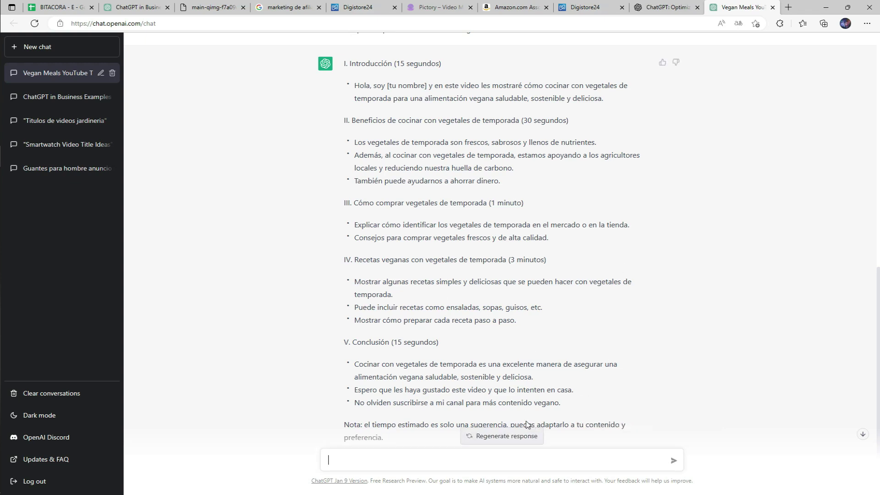
scroll(527, 425, "down", 1)
scroll(445, 178, "up", 3)
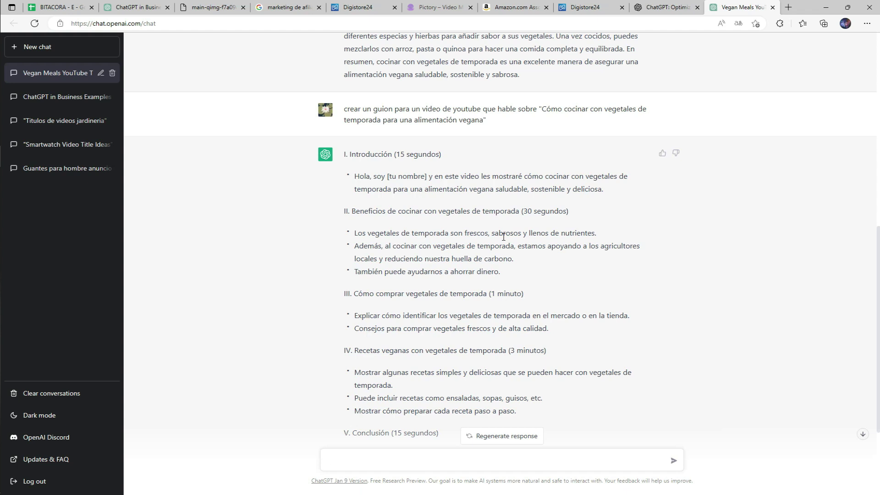
Copy the script heading "Beneficios de cocinar con vegetales de temporada" and ask for a paragraph with "escribir un parrafo sobre" plus that heading
left_click_drag(350, 206, 520, 214)
key("ctrl+c")
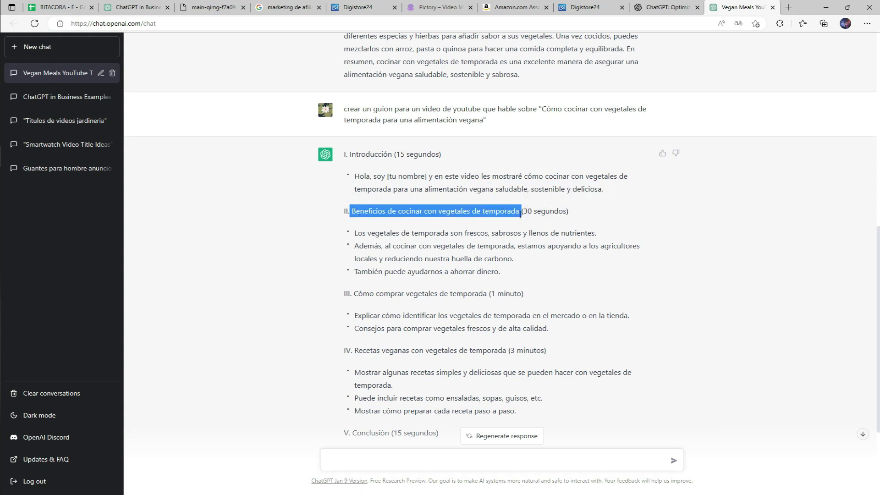
left_click(403, 468)
left_click(393, 455)
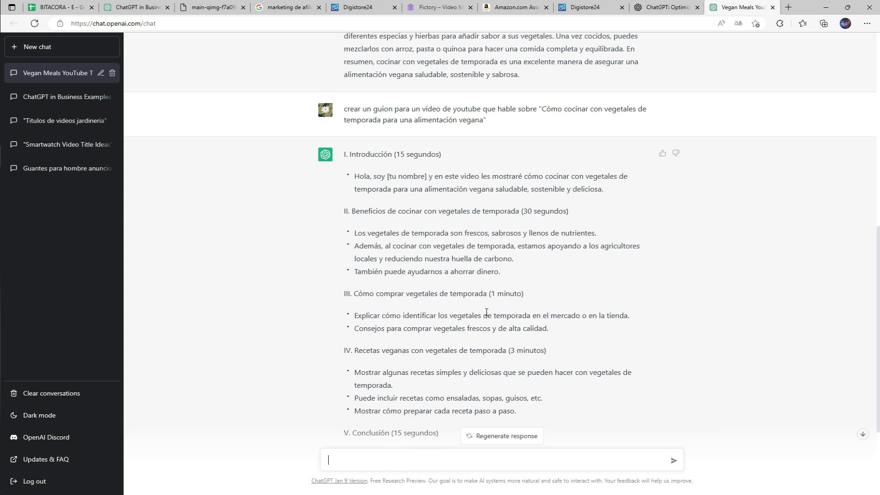
type("escribir un parrafo sobre")
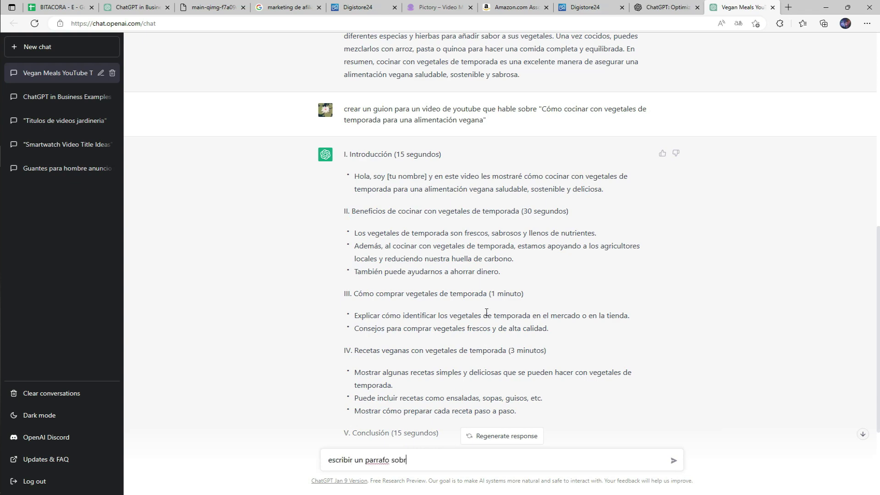
key("ctrl+v")
key("Return")
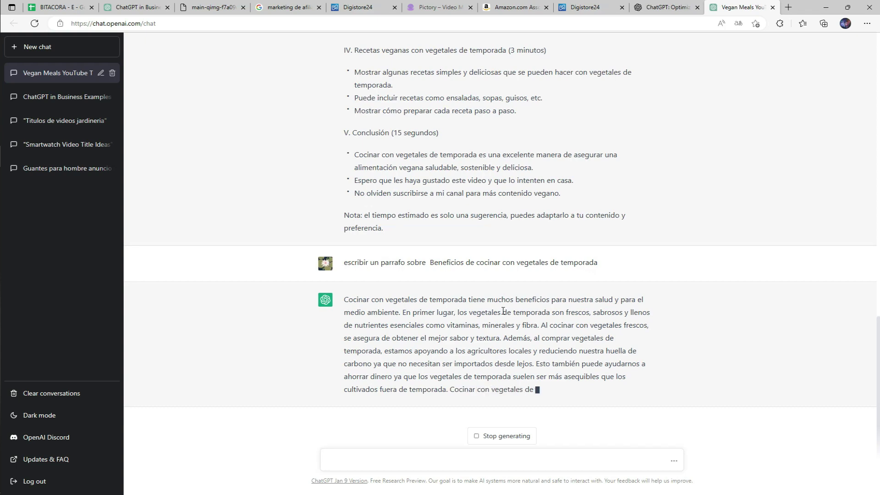
Look back at the 5 Minute Vegan Recipe COOKBOOK offer on Digistore24 and reread the script and paragraph in ChatGPT
left_click(598, 5)
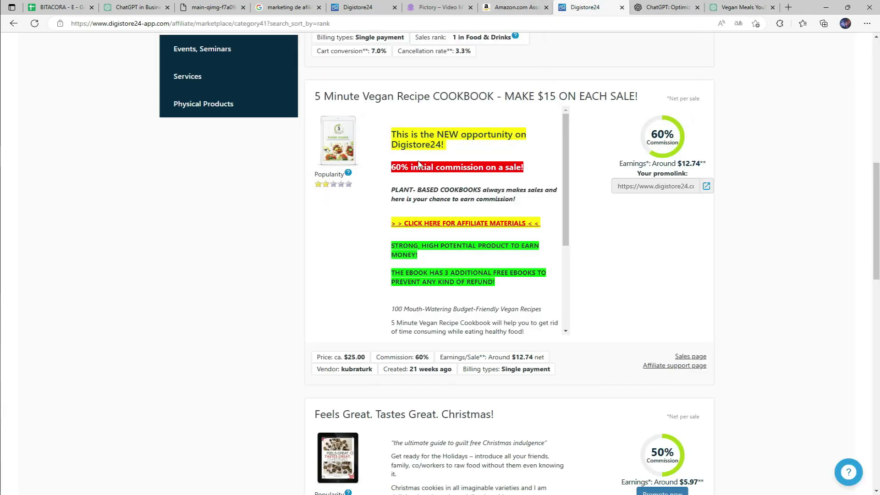
left_click(641, 7)
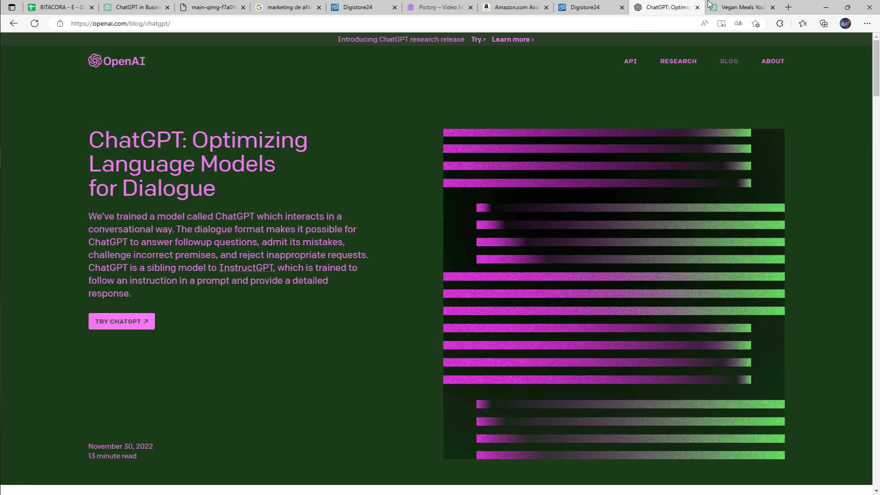
left_click(735, 7)
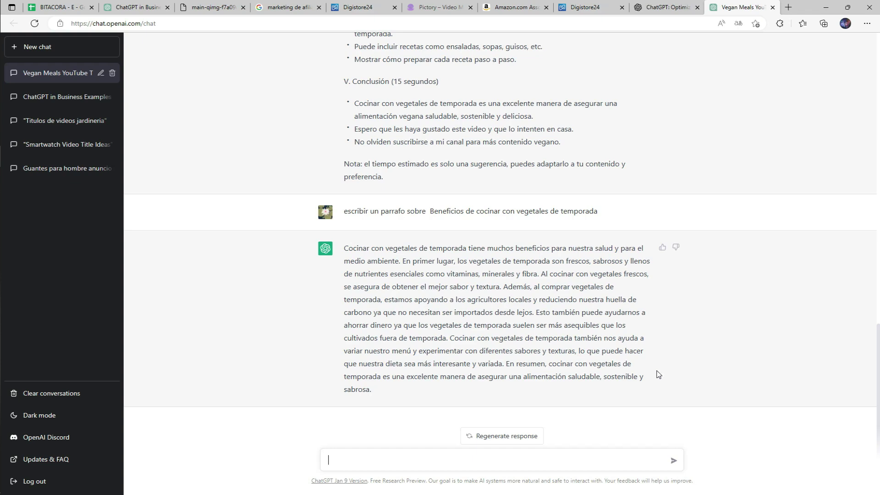
scroll(655, 371, "up", 5)
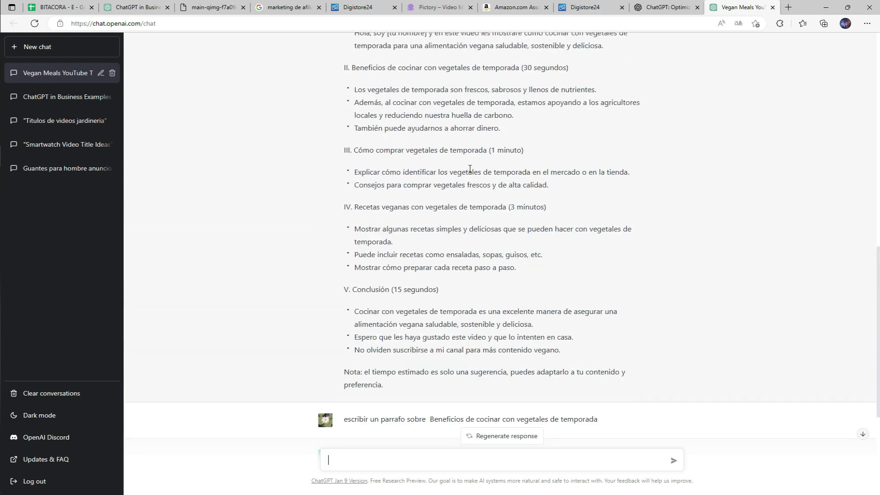
scroll(472, 171, "down", 5)
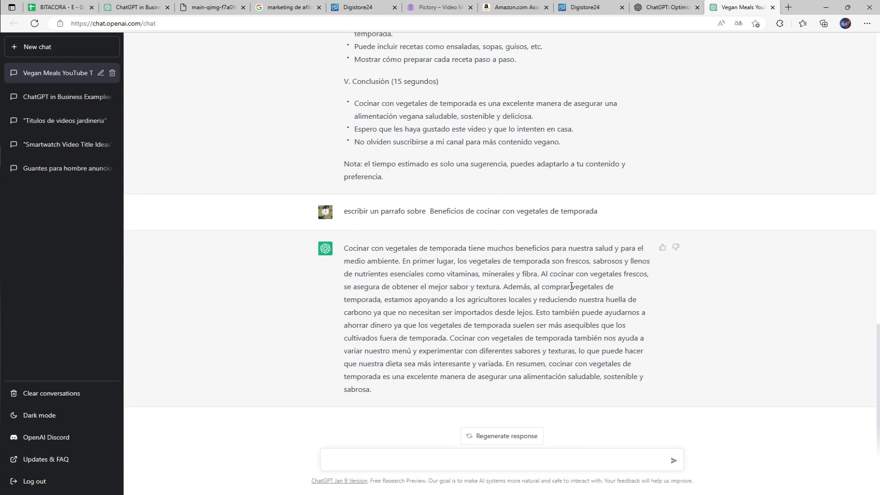
Switch to Pictory, dismiss the website pop-up and start a Script to Video project
left_click(458, 5)
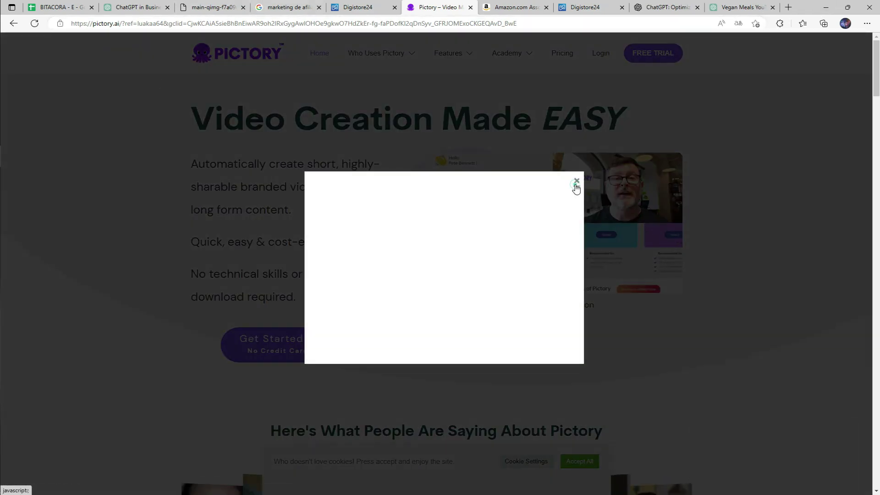
left_click(577, 180)
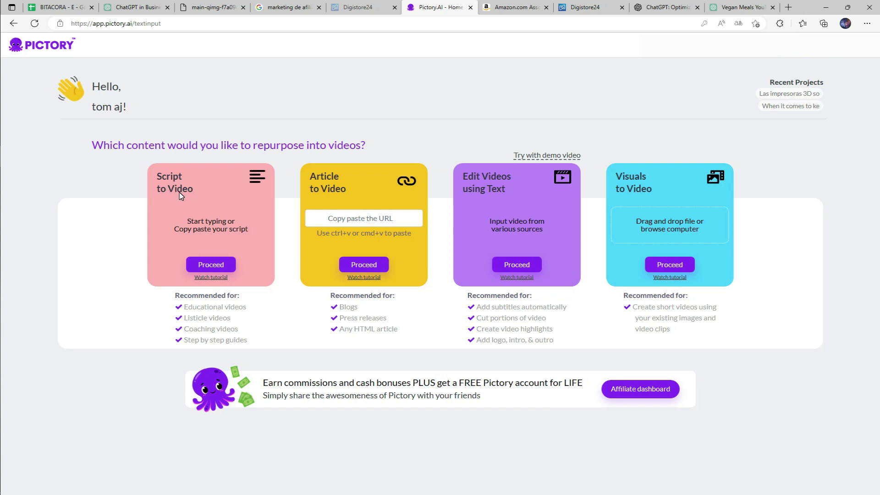
left_click(216, 268)
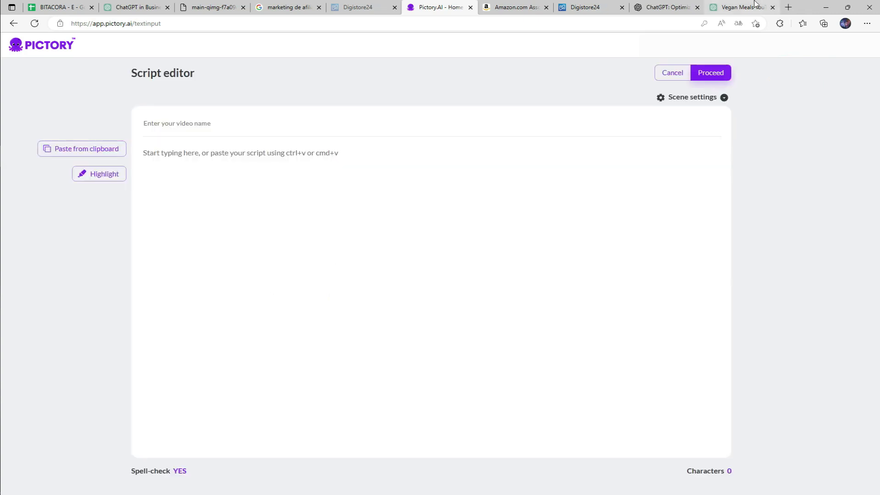
Transfer the two ChatGPT paragraphs about cooking with seasonal vegetables into Pictory's script editor
left_click(741, 6)
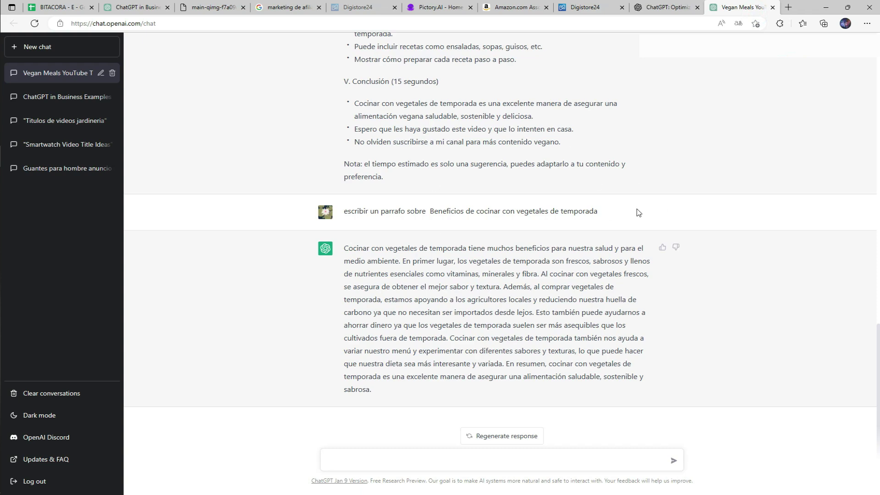
scroll(570, 310, "up", 8)
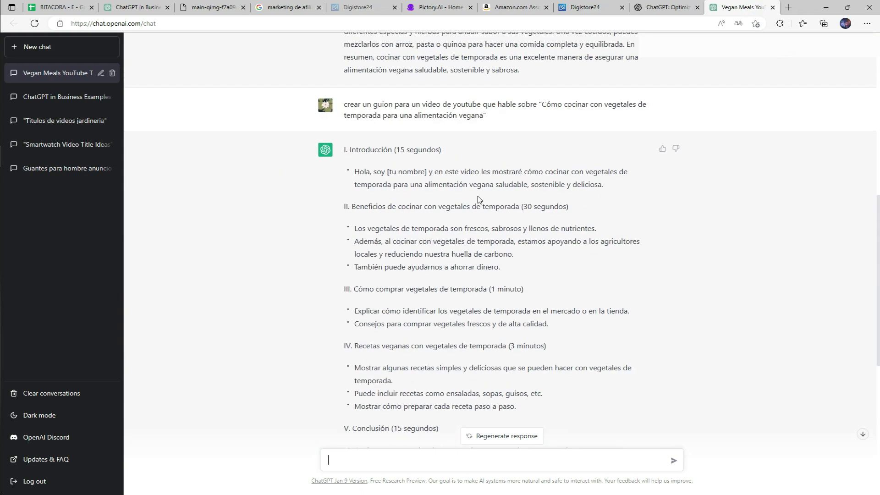
scroll(481, 305, "up", 4)
left_click(434, 7)
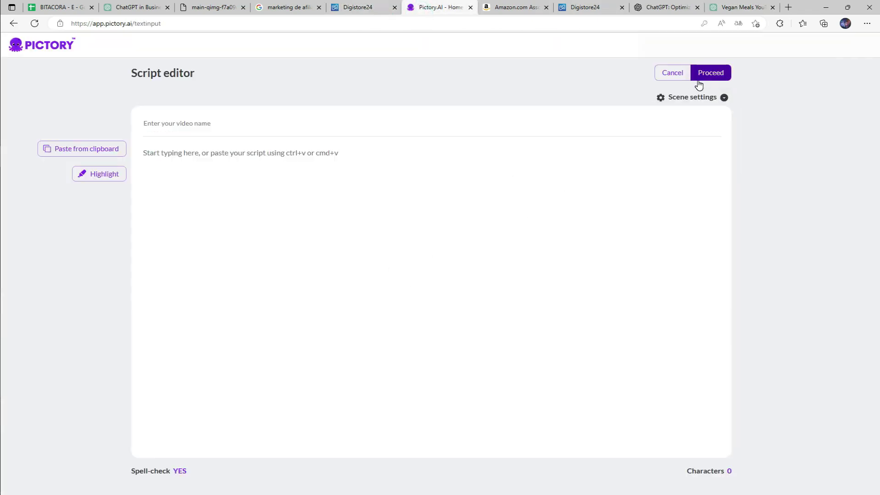
left_click(697, 102)
left_click(691, 198)
key("ctrl+v")
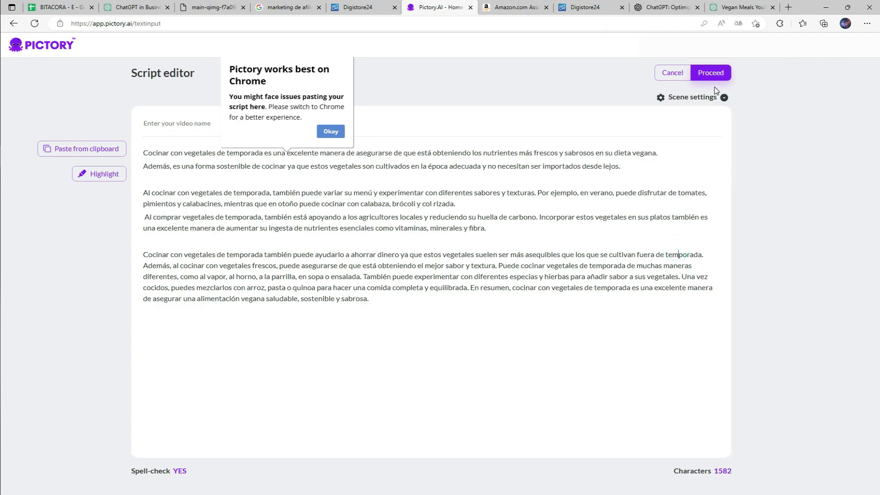
Proceed with the script, browse the template library and create the storyboard with the Standard template
left_click(713, 72)
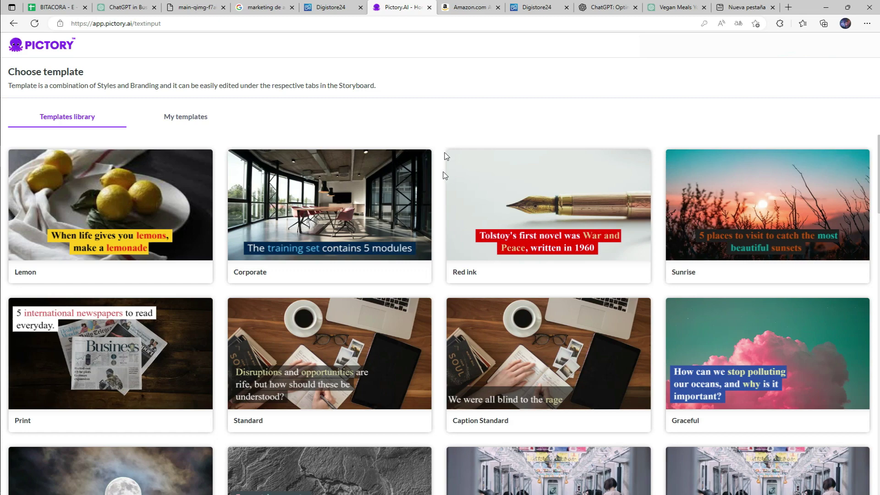
scroll(438, 202, "down", 5)
scroll(435, 220, "down", 8)
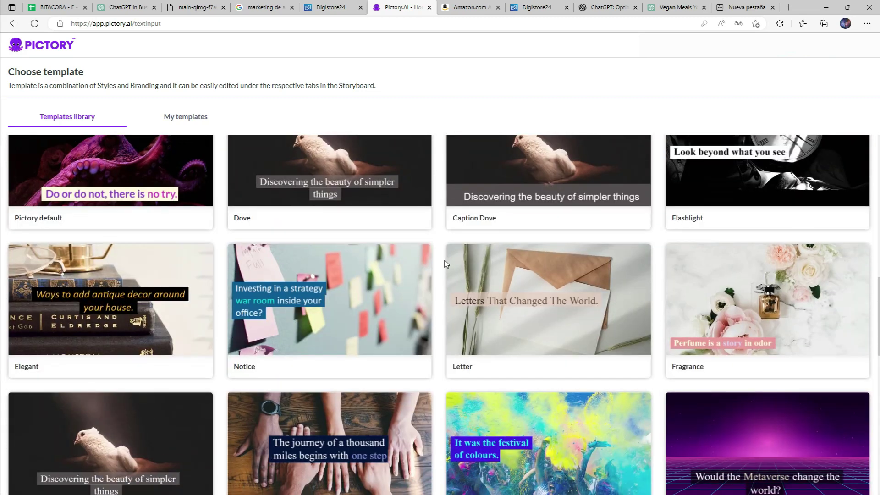
scroll(444, 264, "up", 8)
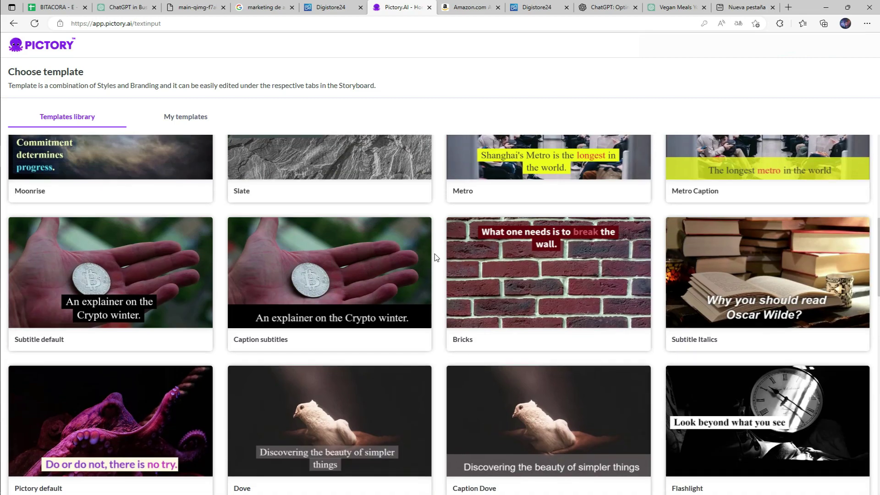
scroll(246, 354, "up", 2)
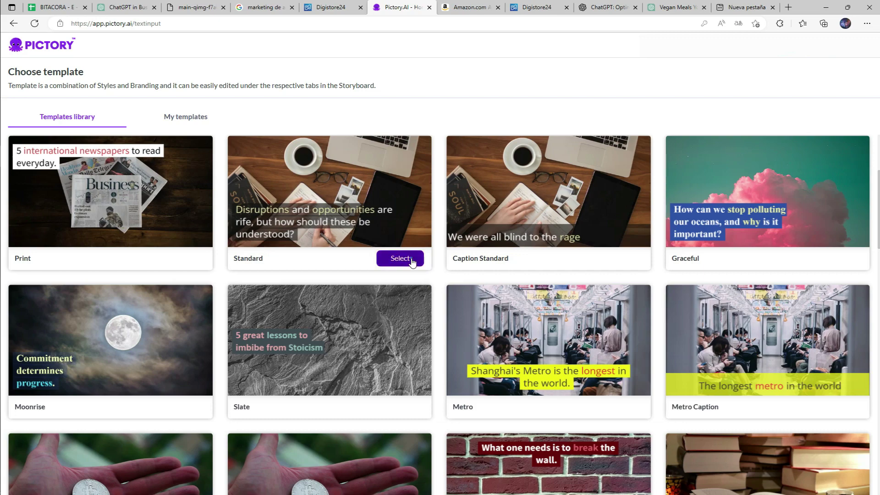
left_click(403, 259)
left_click(409, 259)
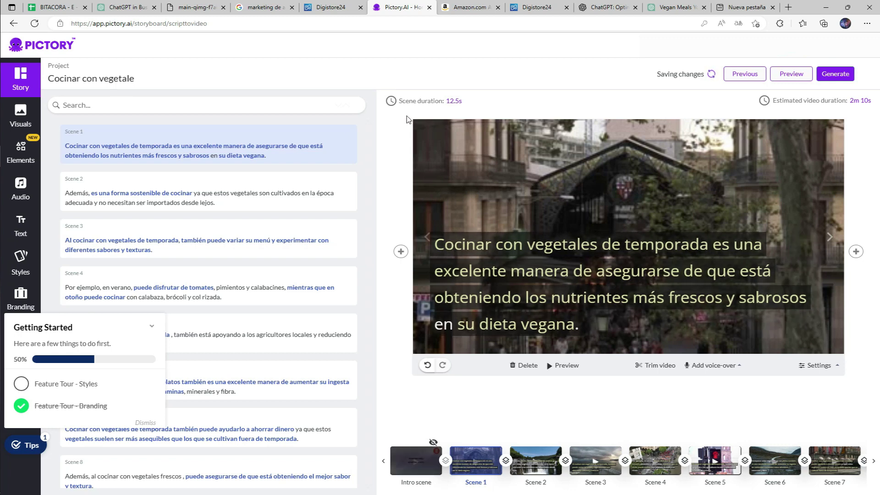
Start generating the Cocinar con vegetale storyboard as a video and close the generation progress window
left_click(422, 103)
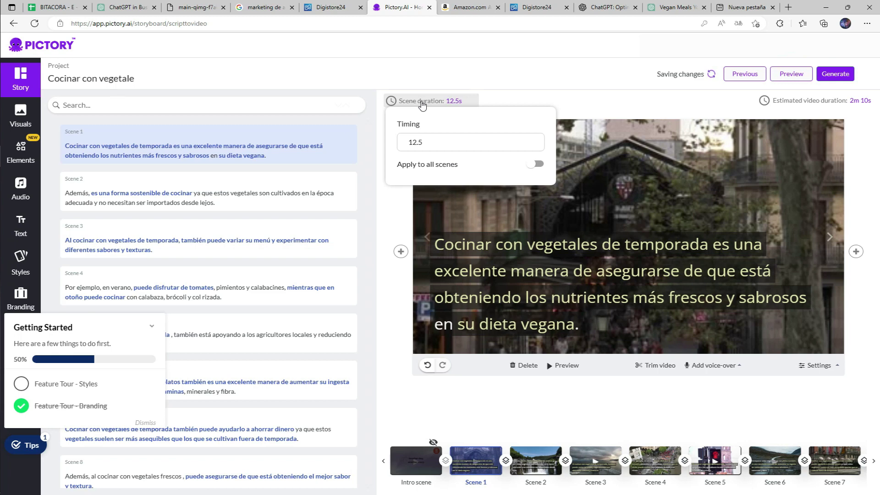
left_click(831, 75)
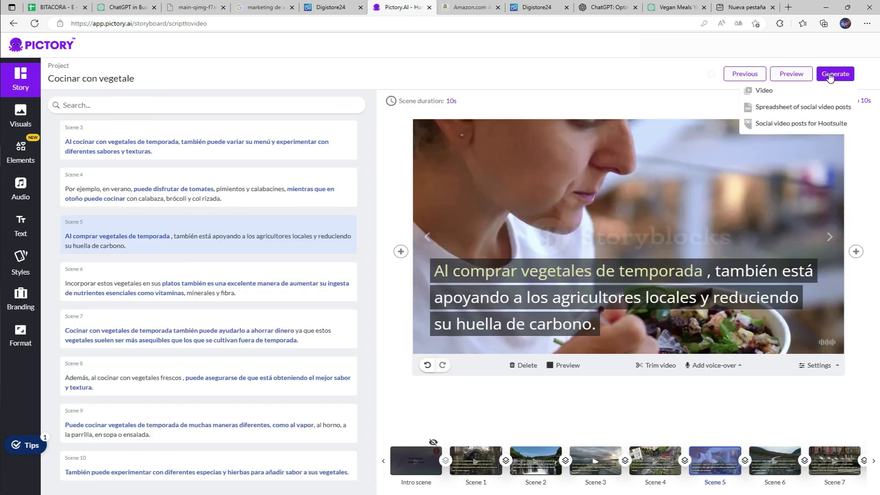
left_click(803, 77)
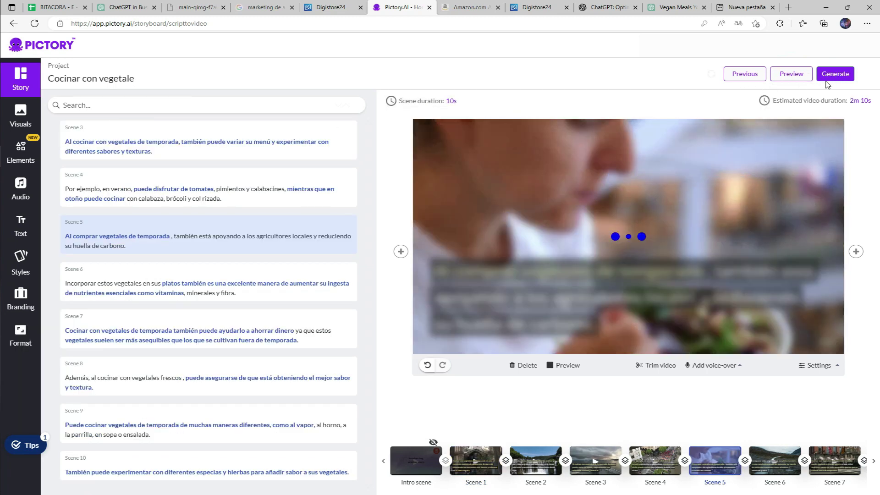
left_click(799, 92)
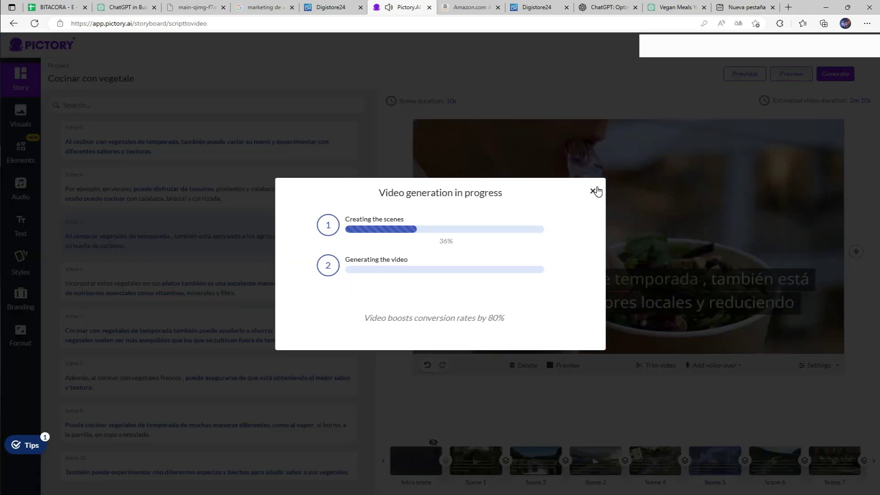
left_click(595, 191)
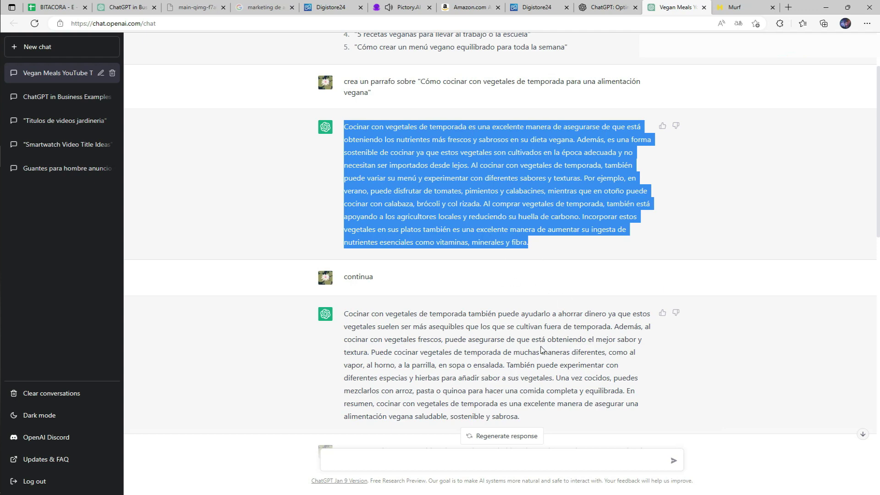
Review the seasonal vegetables paragraph in ChatGPT against the scene texts of the Pictory storyboard, ending back in the ChatGPT conversation
left_click(413, 7)
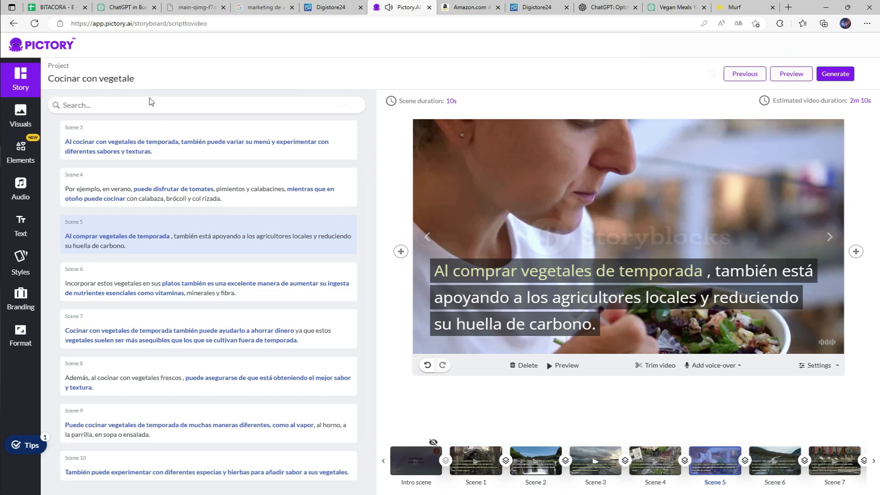
left_click(671, 6)
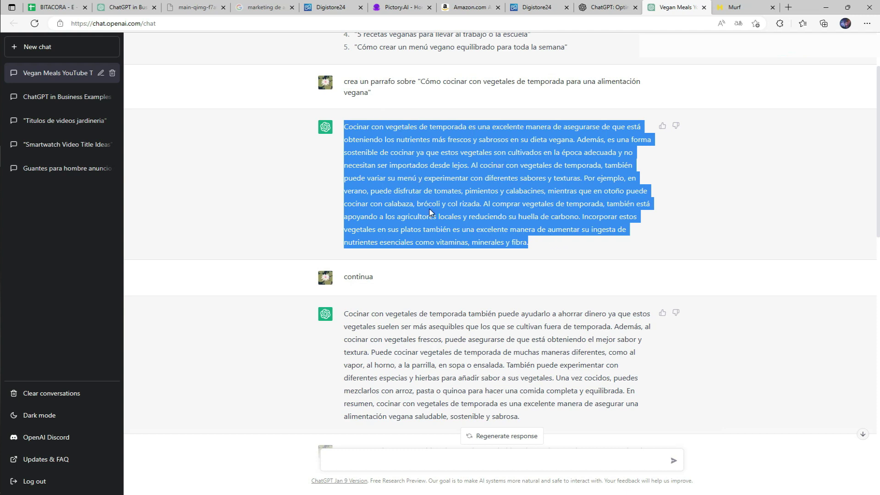
left_click(443, 212)
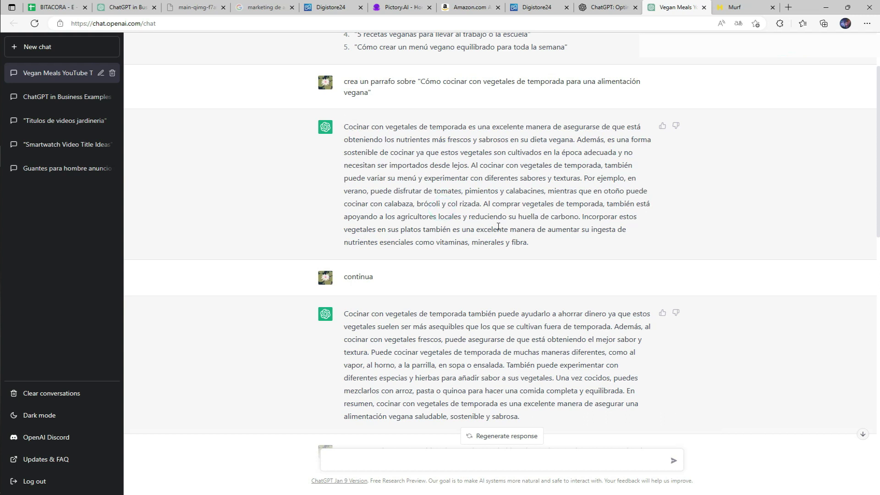
left_click_drag(539, 251, 339, 130)
left_click(403, 165)
left_click(404, 2)
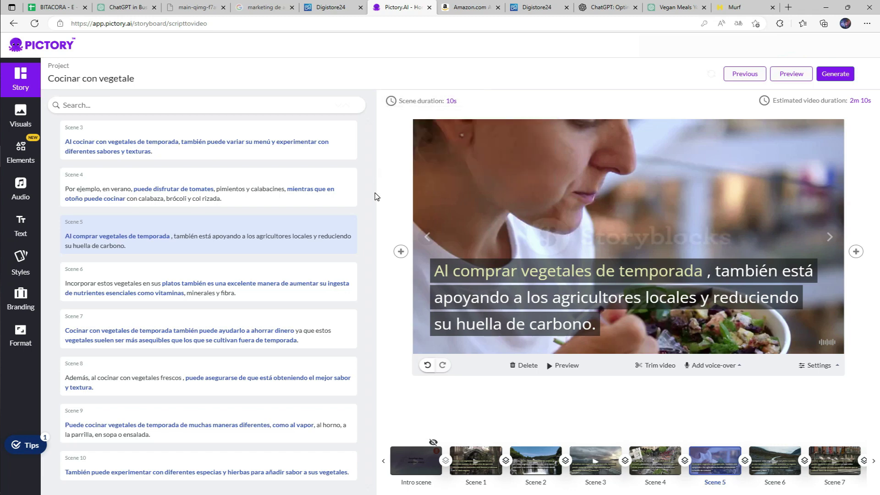
key("ctrl+Tab")
key("ctrl+Tab")
key("ctrl+Tab")
key("ctrl+Tab")
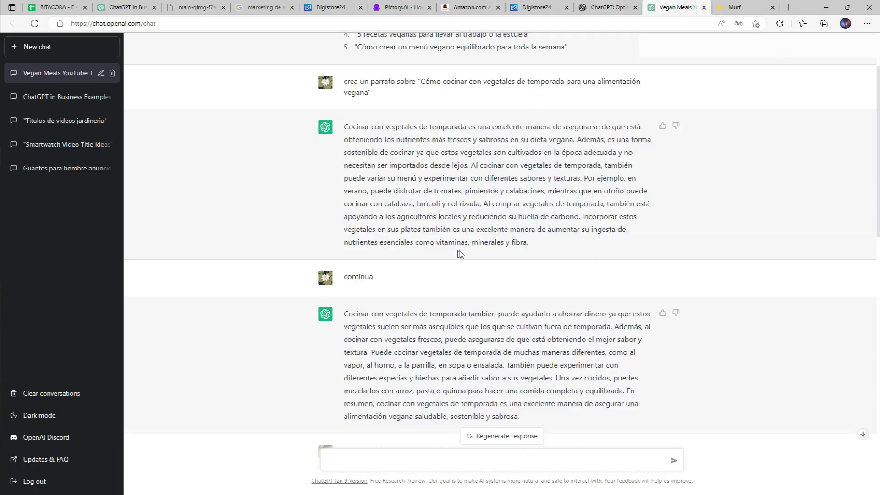